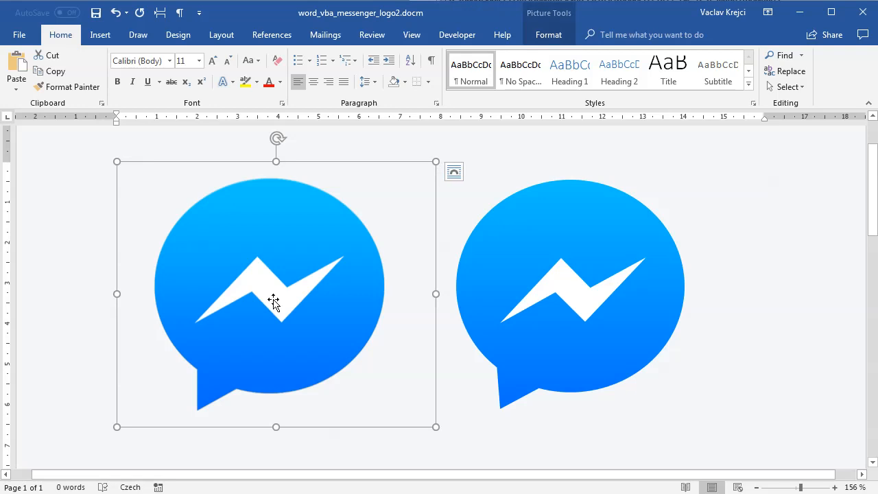
left_click(506, 256)
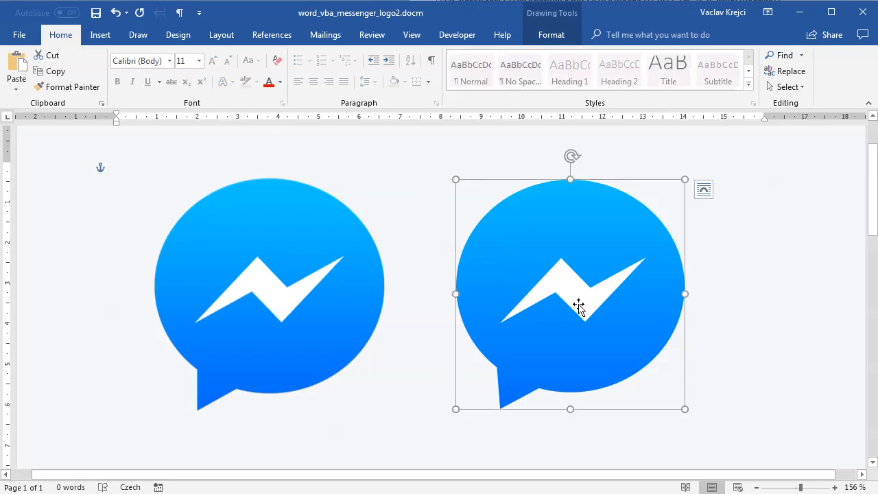
left_click(717, 303)
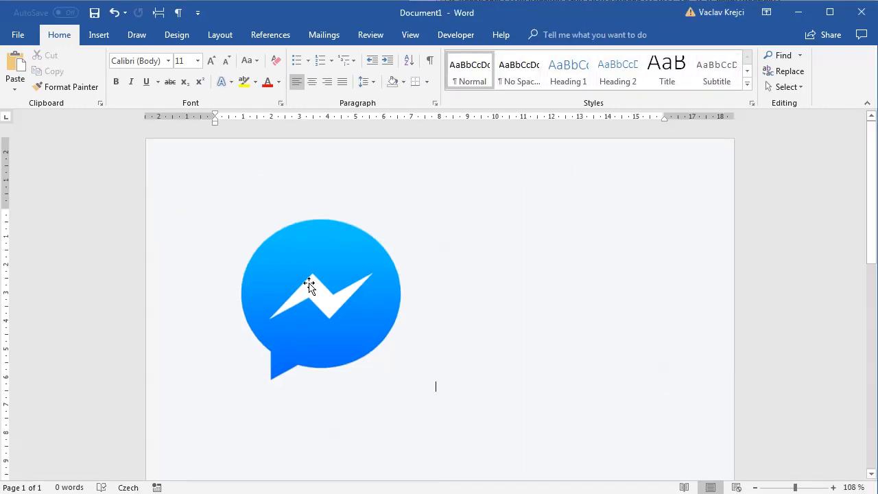
- Draw an oval speech-bubble callout, about 5.27 cm high and 5.69 cm wide, over the Messenger logo picture
left_click(331, 270)
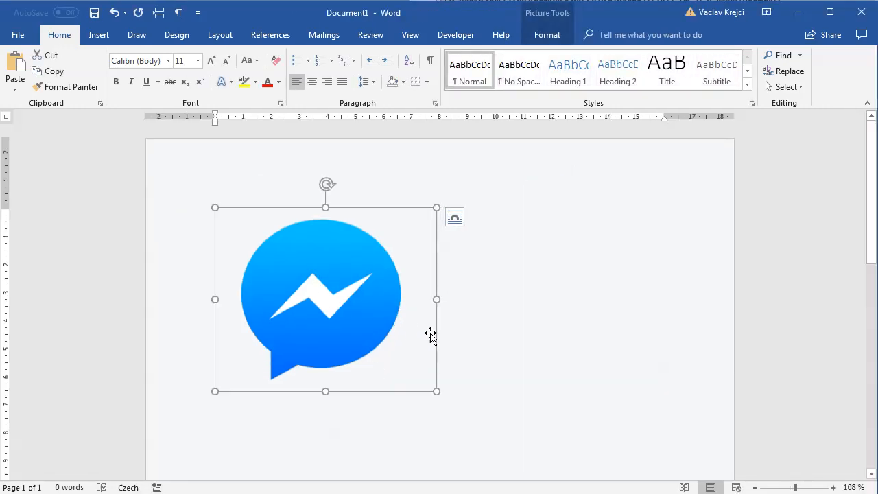
scroll(542, 339, "up", 3, "ctrl")
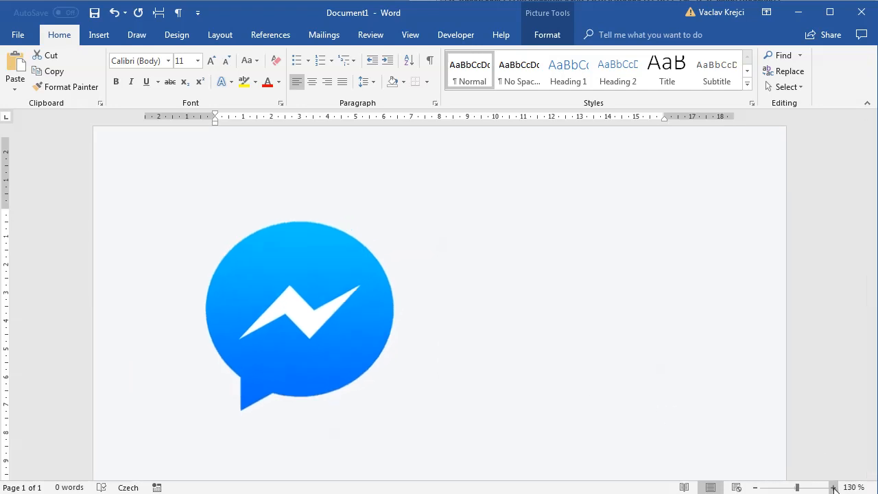
left_click(487, 238)
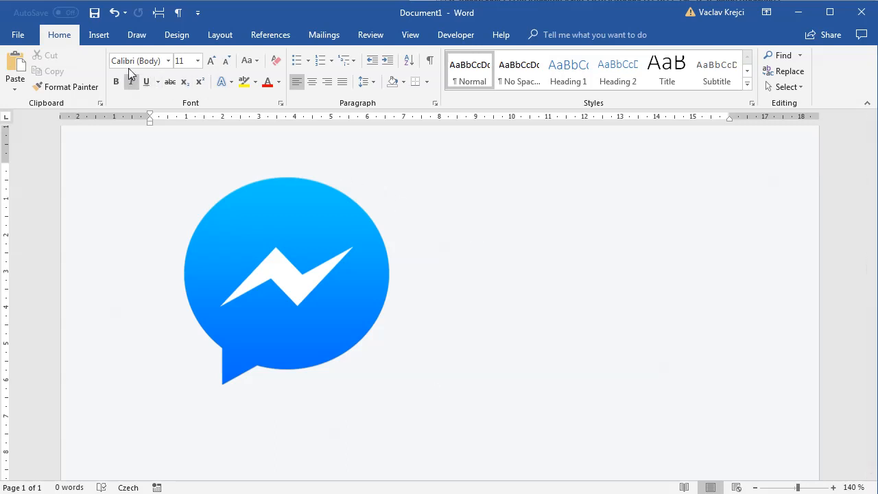
left_click(99, 38)
left_click(146, 92)
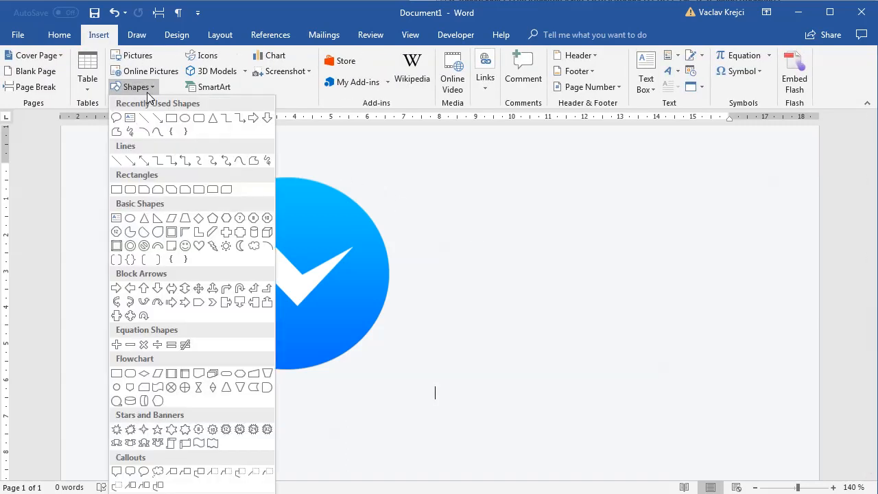
left_click(144, 472)
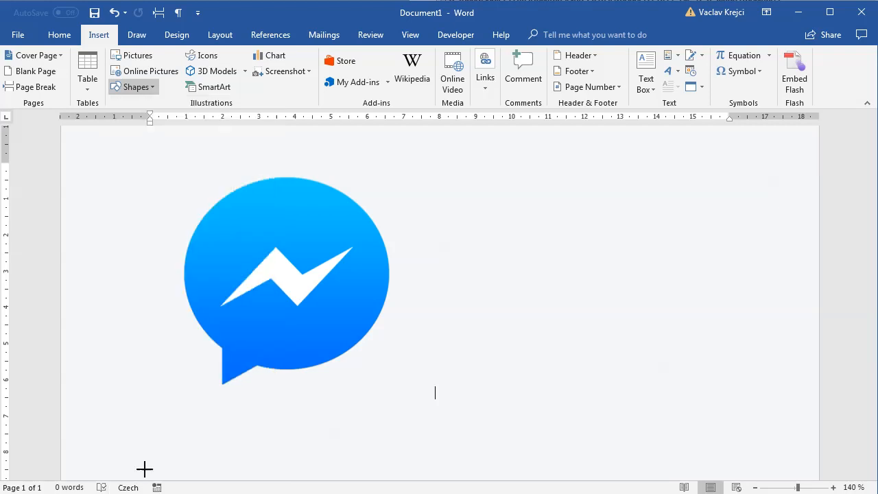
mouse_move(182, 177)
left_mouse_down()
mouse_move(349, 314)
mouse_move(387, 365)
left_mouse_up()
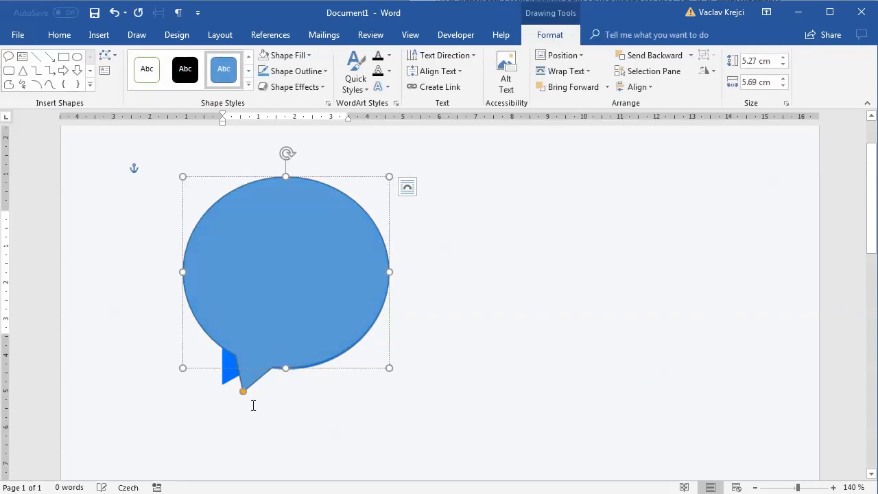
- Reshape the callout's tail to match the tail in the logo picture, and move the callout to the right of the picture
left_click_drag(243, 392, 223, 386)
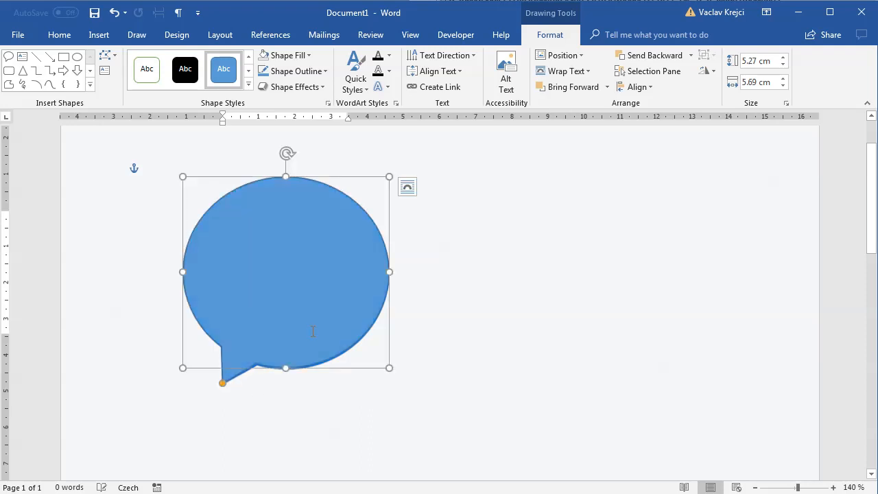
left_click(307, 279)
left_click_drag(353, 178, 580, 187)
- Remove the outline of the speech-bubble callout
right_click(528, 222)
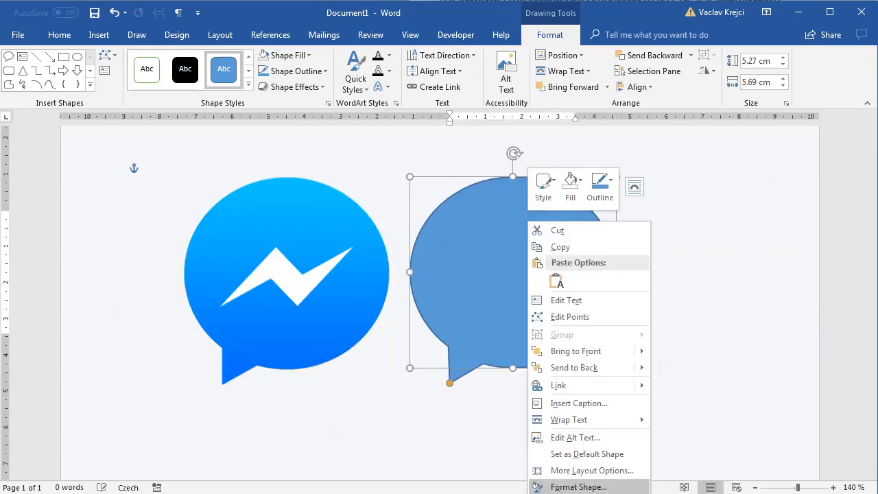
left_click(576, 487)
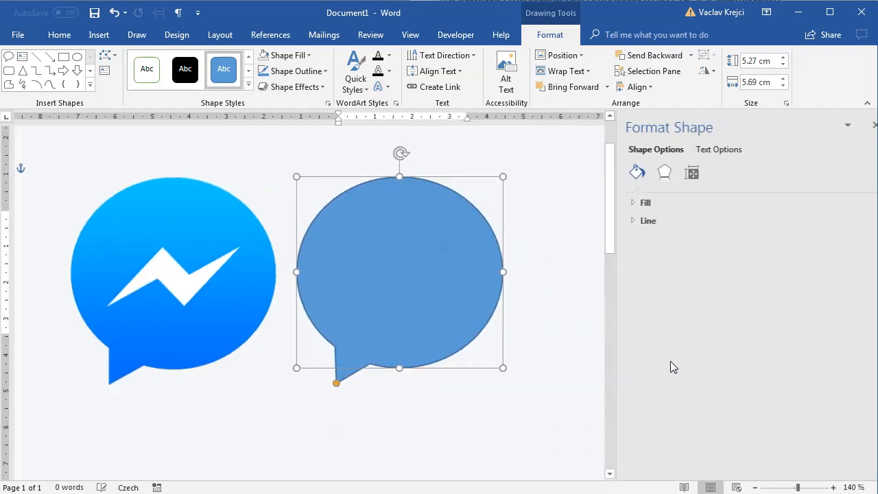
left_click(642, 221)
left_click(650, 241)
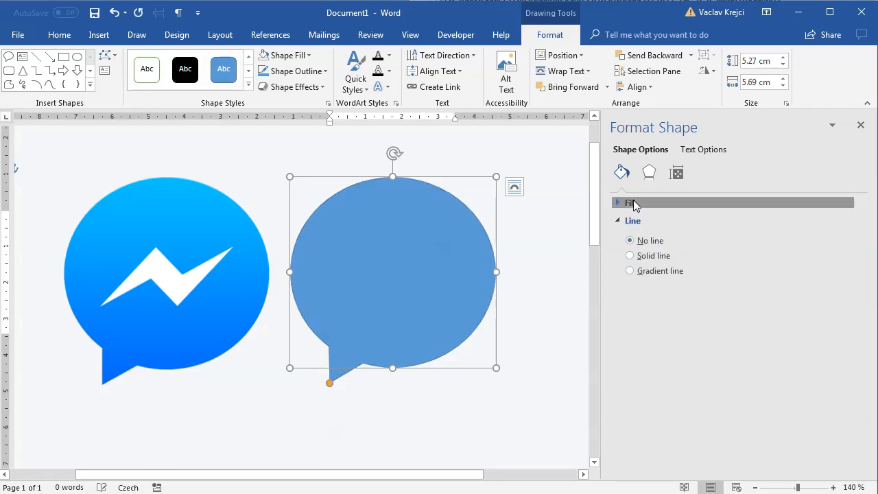
- Give the callout a gradient fill based on the first light blue preset, reduced to one start and one end stop
left_click(637, 203)
left_click(658, 253)
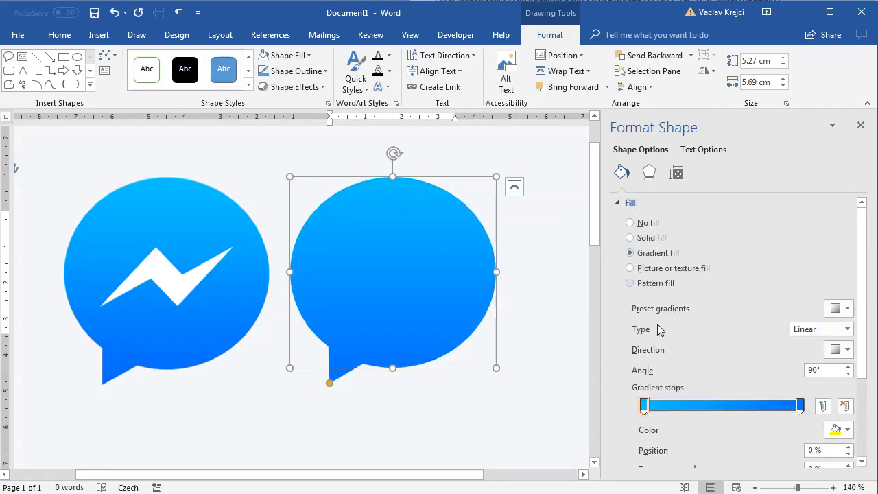
left_click(840, 309)
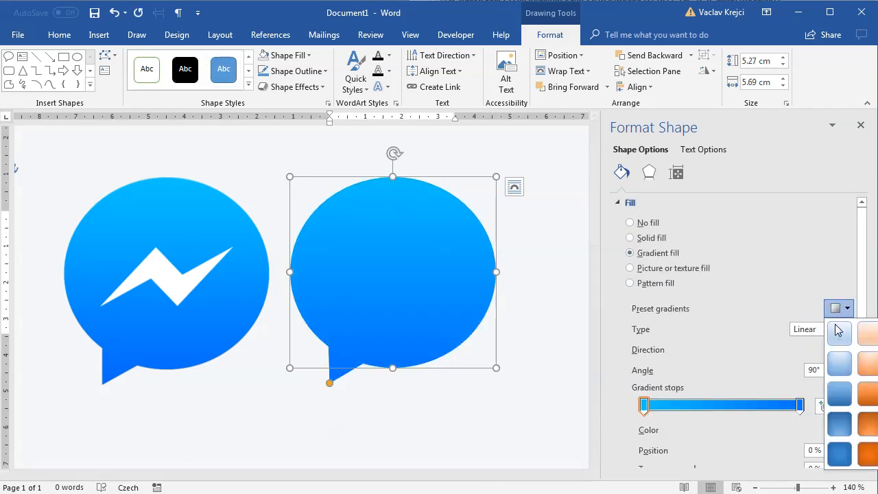
left_click(831, 317)
left_click_drag(868, 302, 869, 372)
left_click(775, 297)
left_click(761, 297)
left_click_drag(775, 338, 776, 337)
left_click_drag(776, 300, 785, 328)
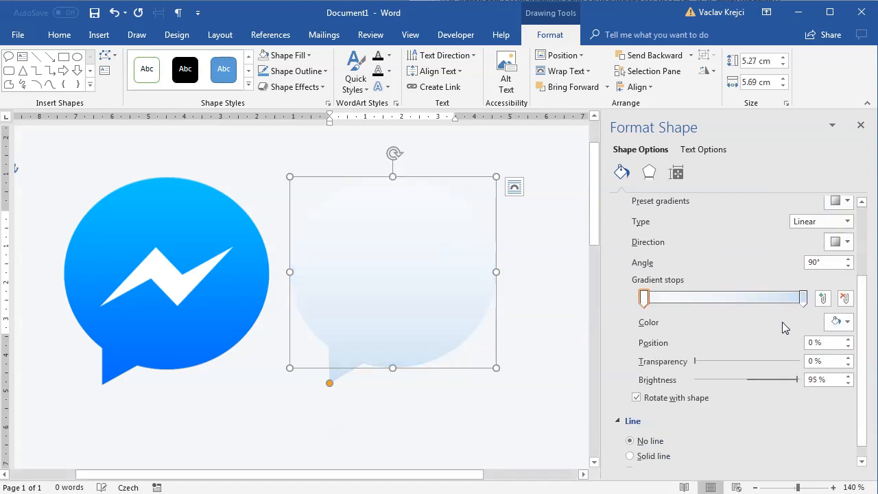
- Set the first gradient stop's color to light blue, RGB 0, 199, 255
left_click(841, 322)
left_click(841, 457)
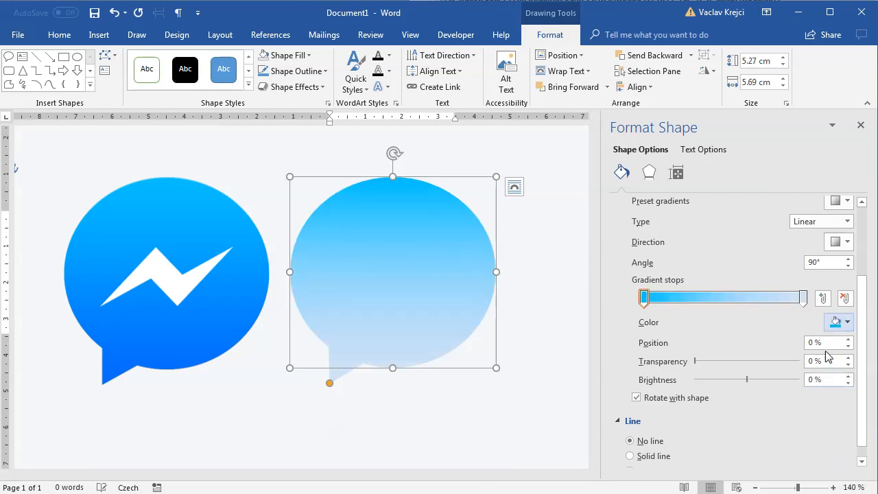
left_click(841, 322)
left_click(844, 477)
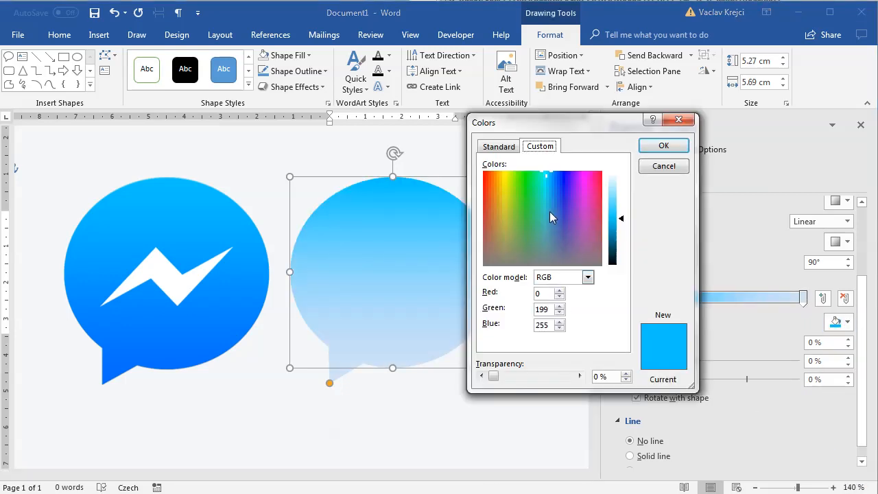
double_click(547, 293)
double_click(551, 308)
double_click(548, 325)
left_click(663, 145)
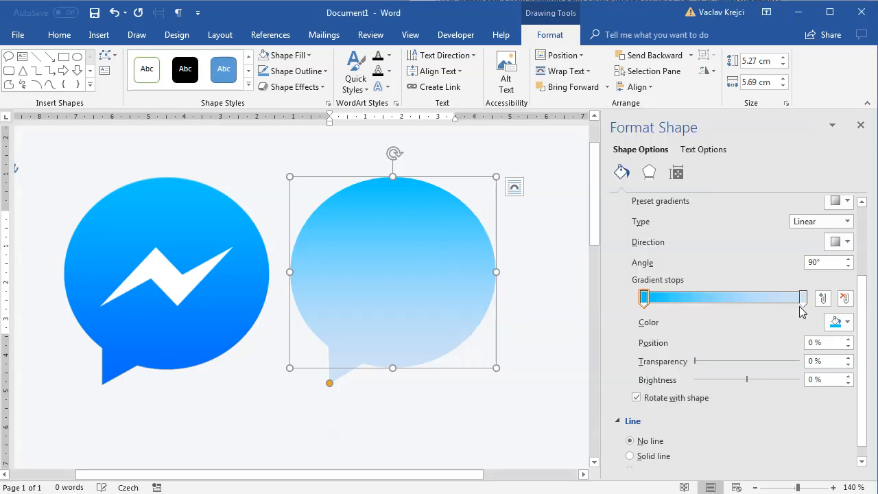
- Set the last gradient stop's color to a darker blue, RGB 0, 116, 255
left_click(836, 324)
left_click(842, 458)
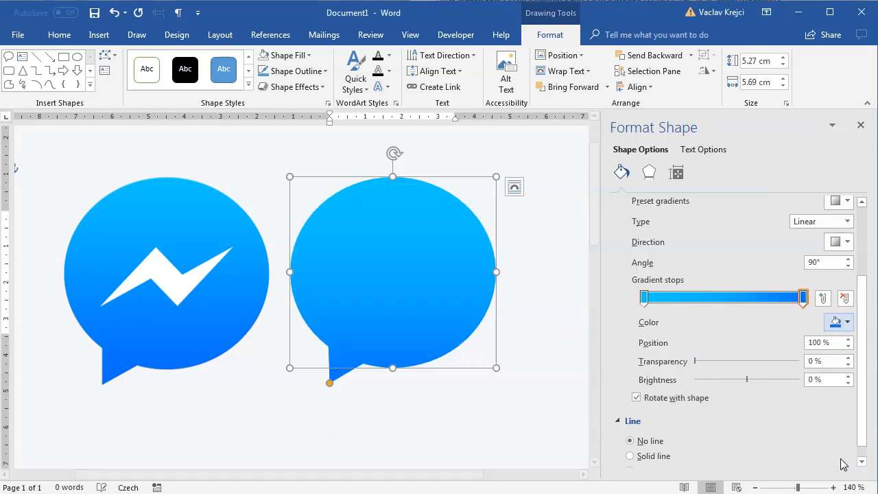
left_click(838, 322)
left_click(851, 470)
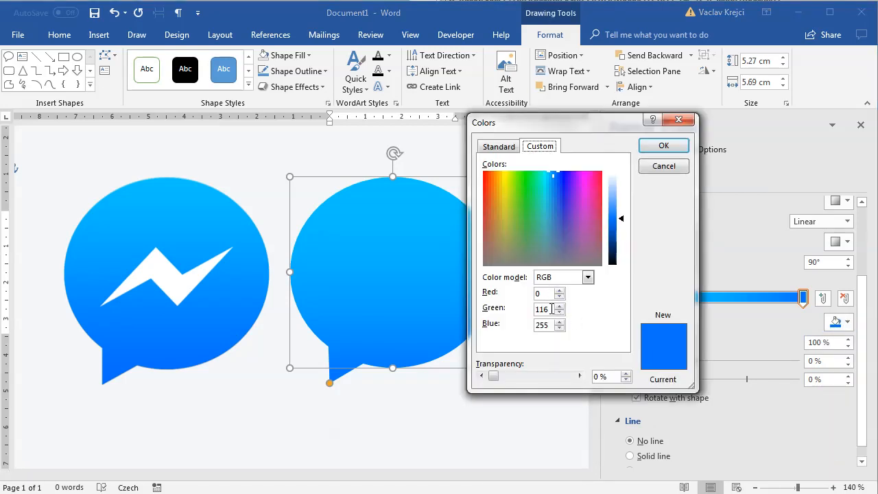
left_click(659, 146)
- With the gradient type kept at Linear, try a gradient angle of 0° and set it back to 90°
scroll(762, 249, "up", 1)
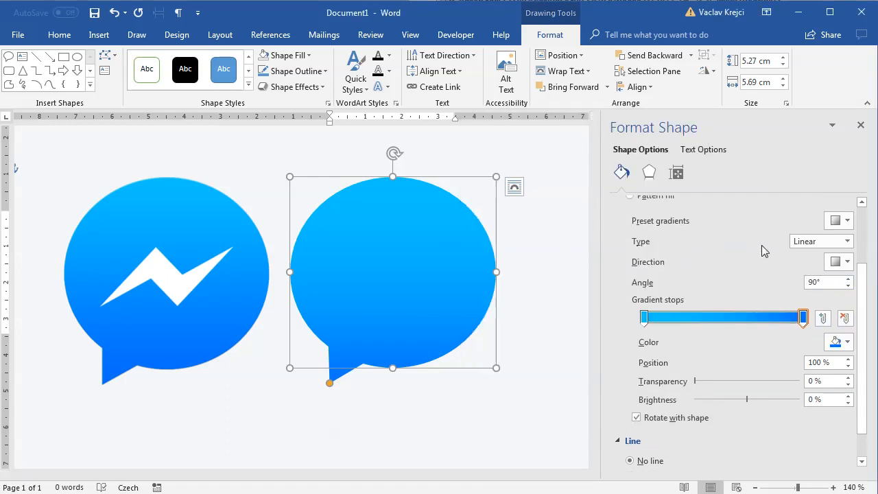
left_click(810, 243)
left_click(803, 256)
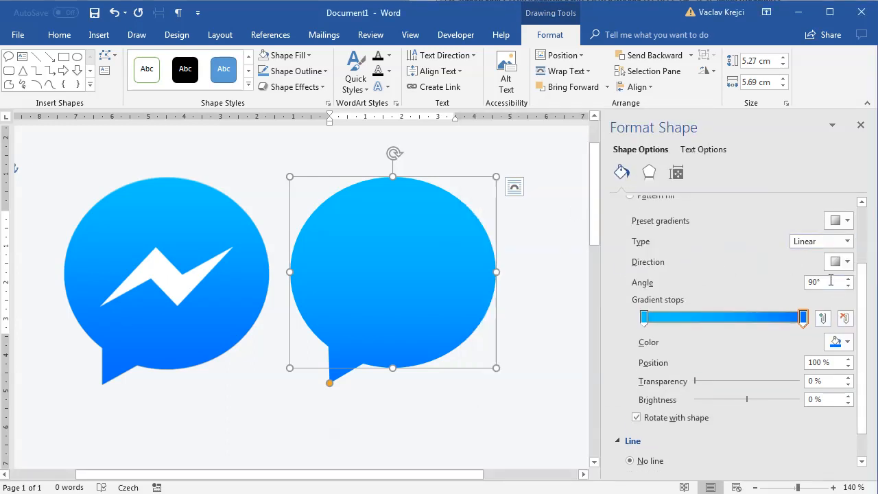
left_click_drag(832, 283, 780, 283)
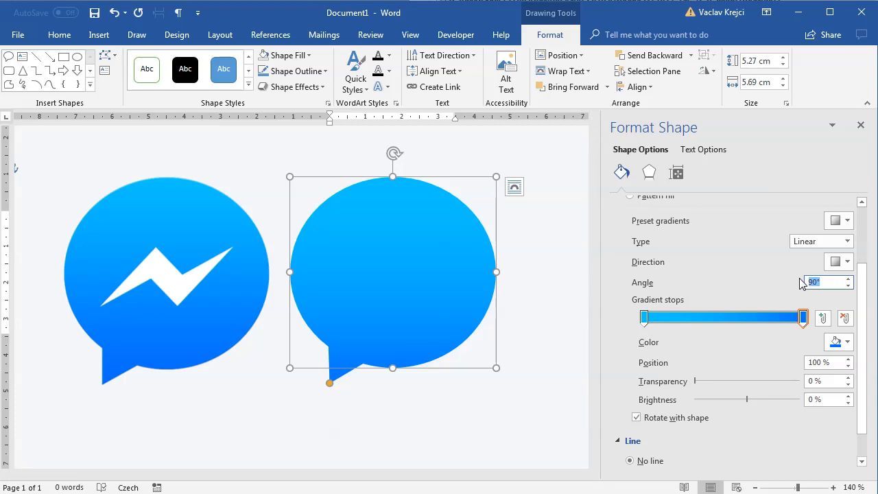
type("0")
key("Return")
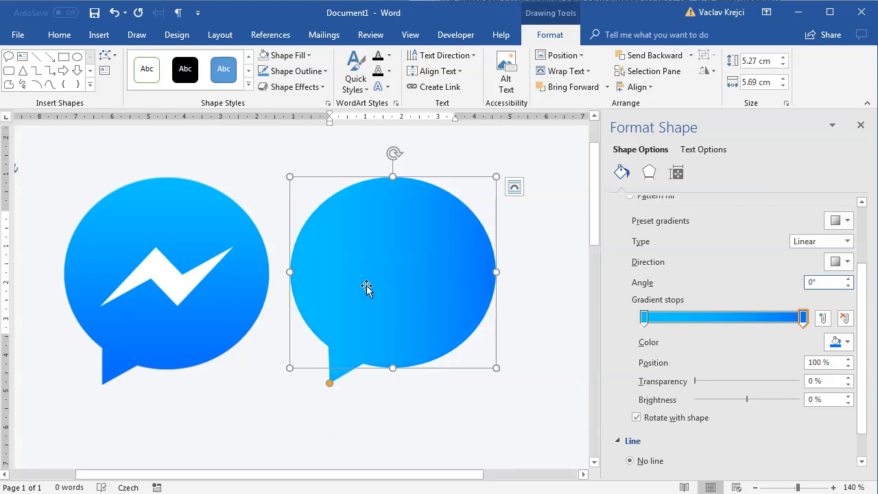
type("9")
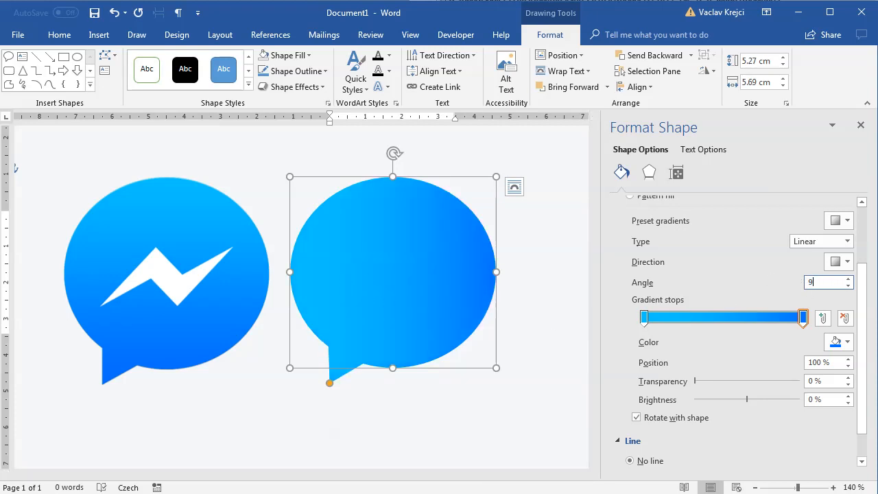
type("0")
key("Return")
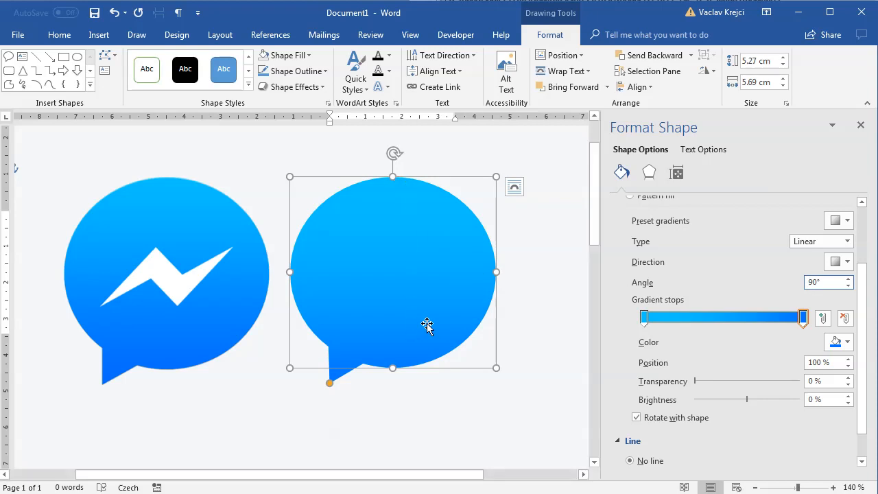
- Trace the logo's white lightning bolt as a closed freeform about 1.65 cm high and 3.68 cm wide, and move it onto the callout
left_click(239, 168)
left_click_drag(366, 479, 354, 478)
left_click(400, 390)
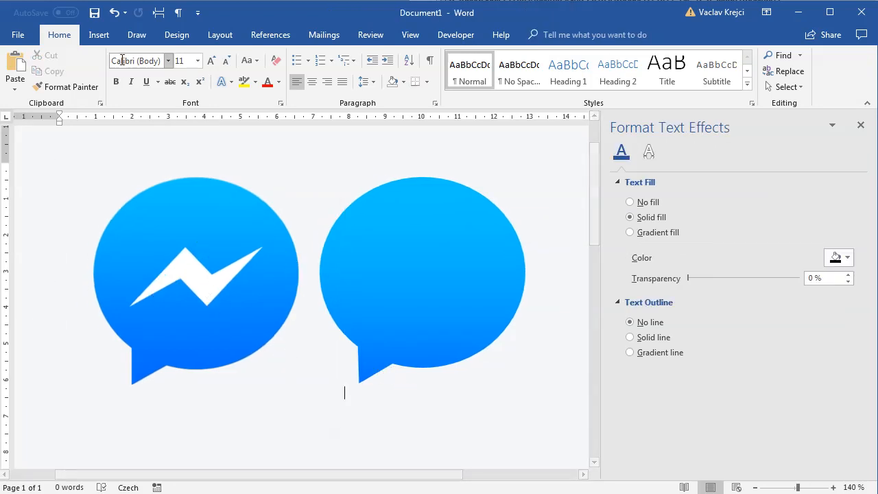
left_click(100, 36)
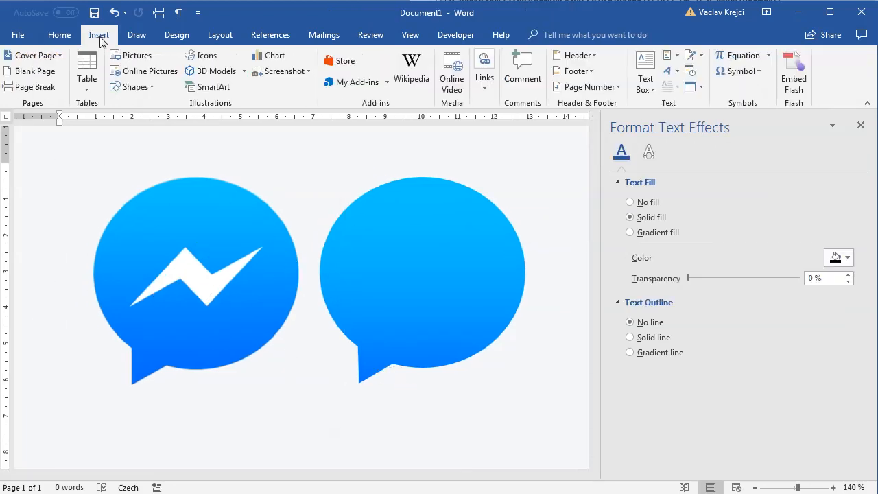
left_click(132, 89)
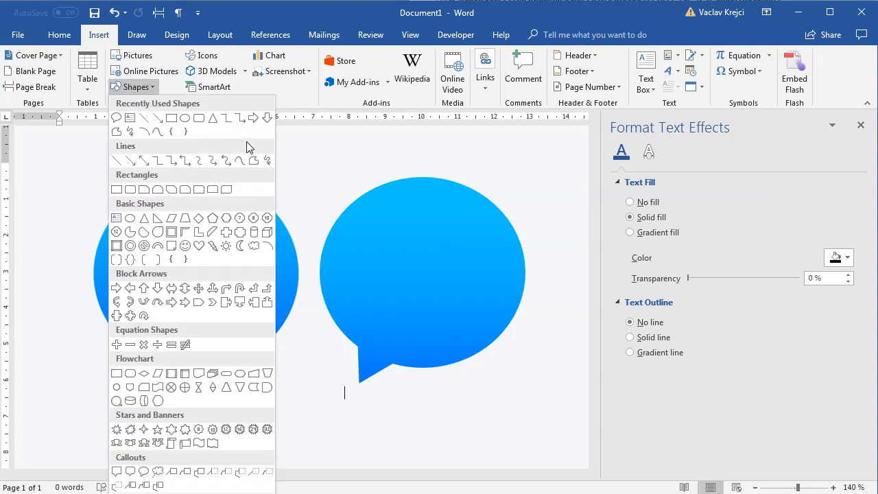
left_click(117, 131)
left_click(130, 302)
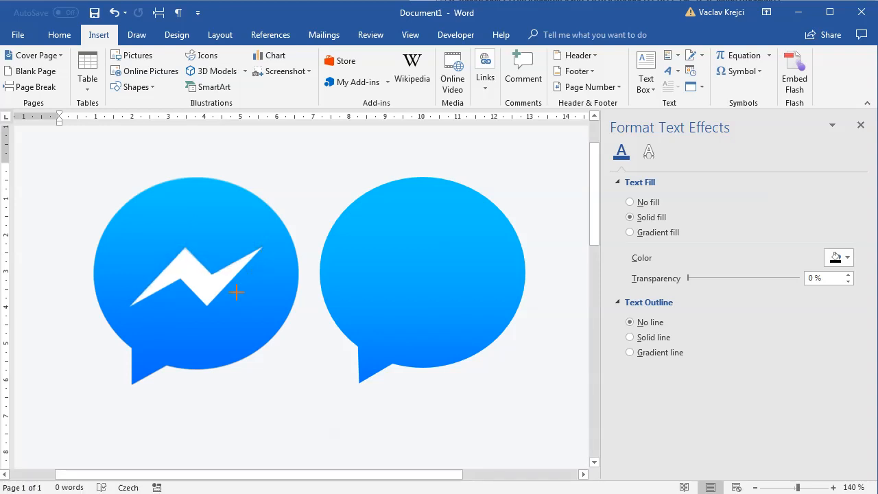
left_click(210, 303)
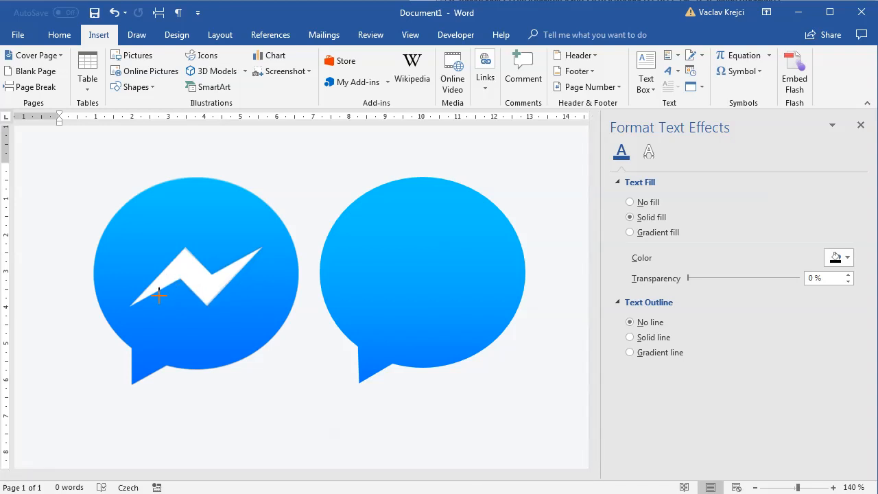
left_click(131, 304)
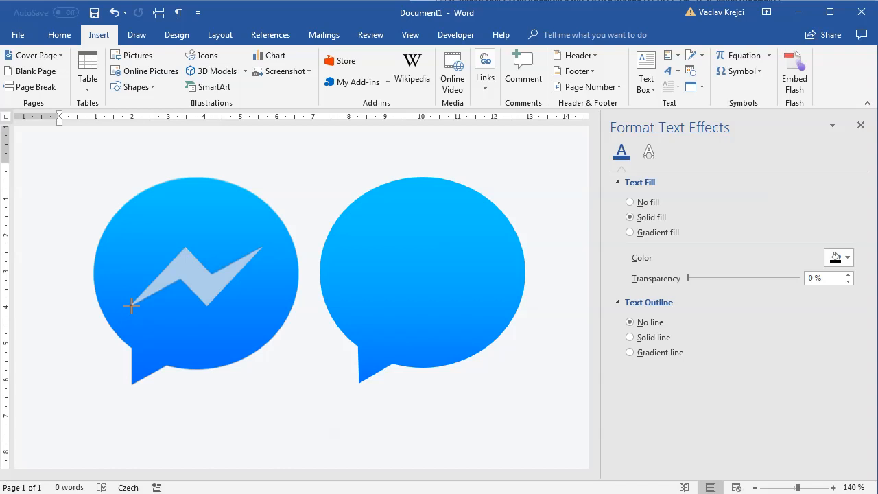
left_click_drag(227, 280, 447, 286)
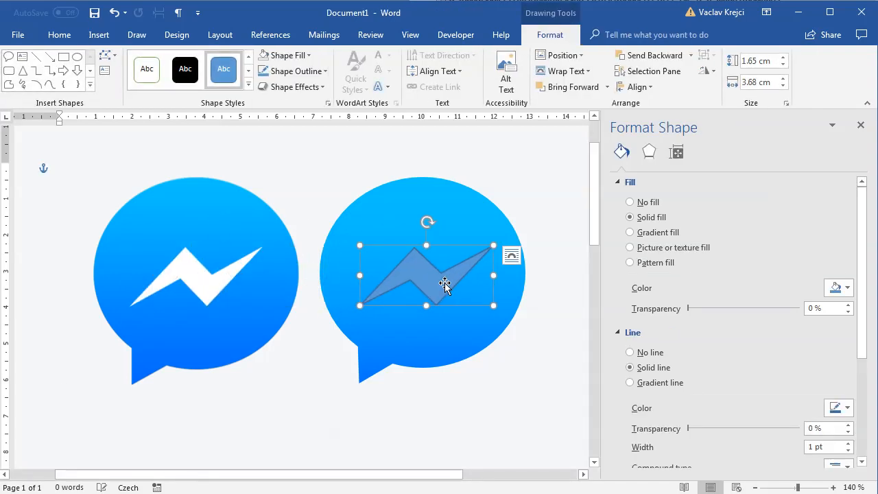
- Remove the lightning bolt shape's outline and fill it with solid white
left_click(647, 352)
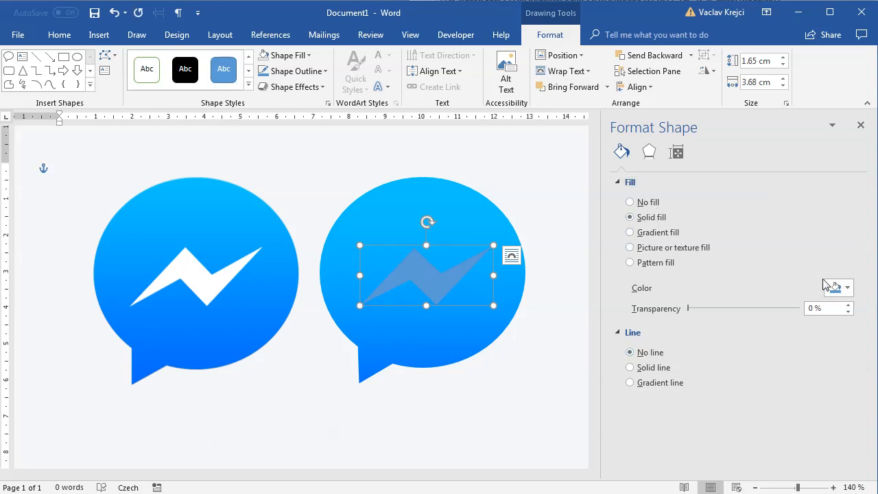
left_click(842, 289)
left_click(831, 320)
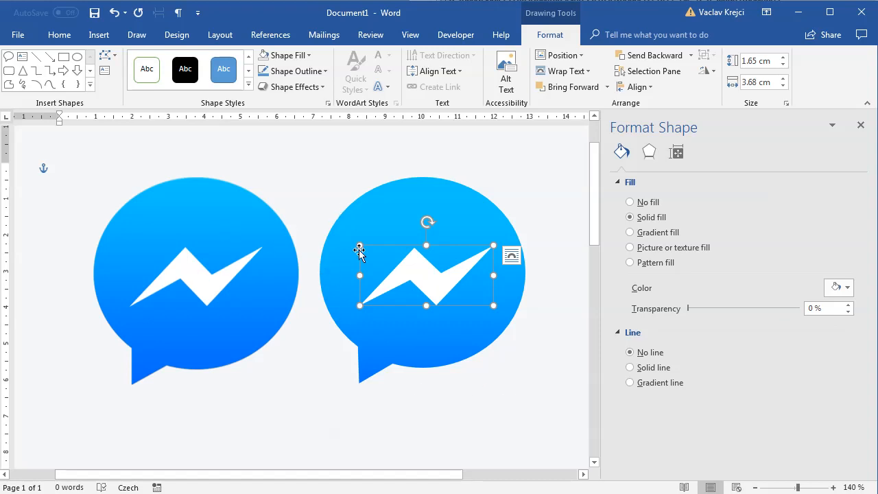
- Set the lightning bolt's solid fill color to white again and deselect the shape
left_click(838, 289)
left_click(857, 430)
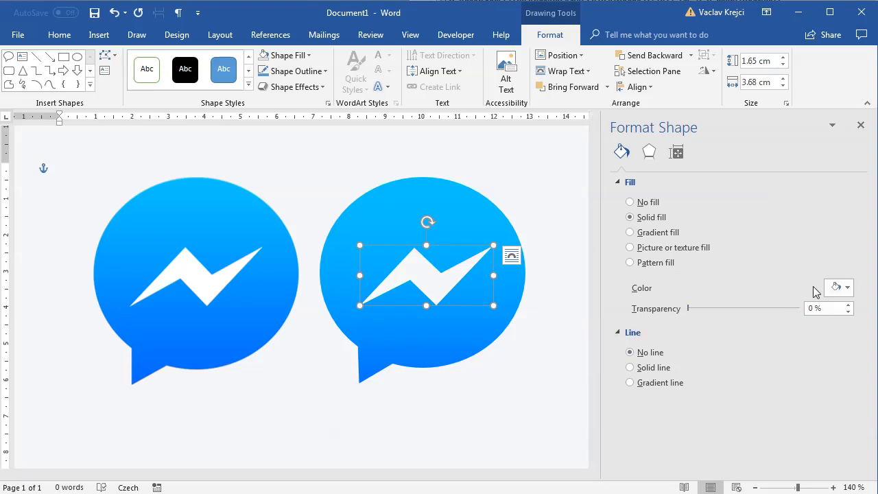
left_click(838, 288)
left_click(835, 334)
left_click(462, 392)
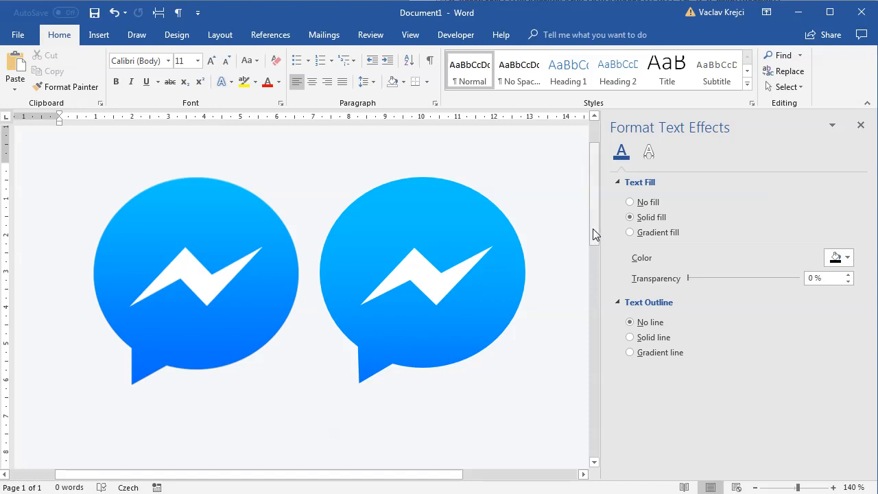
- Try to cover the original logo with an oval speech-bubble callout about 5.27 cm high and 5.48 cm wide, adjusting its tail
left_click_drag(593, 228, 593, 224)
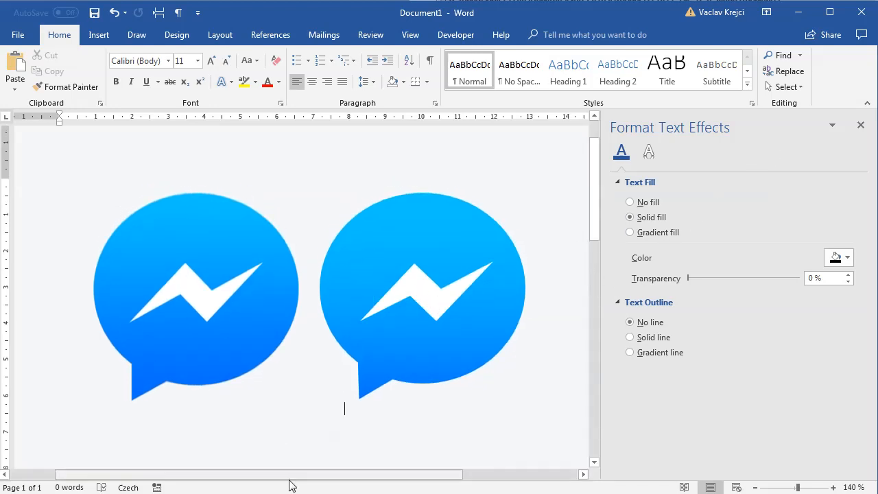
left_click_drag(289, 480, 281, 481)
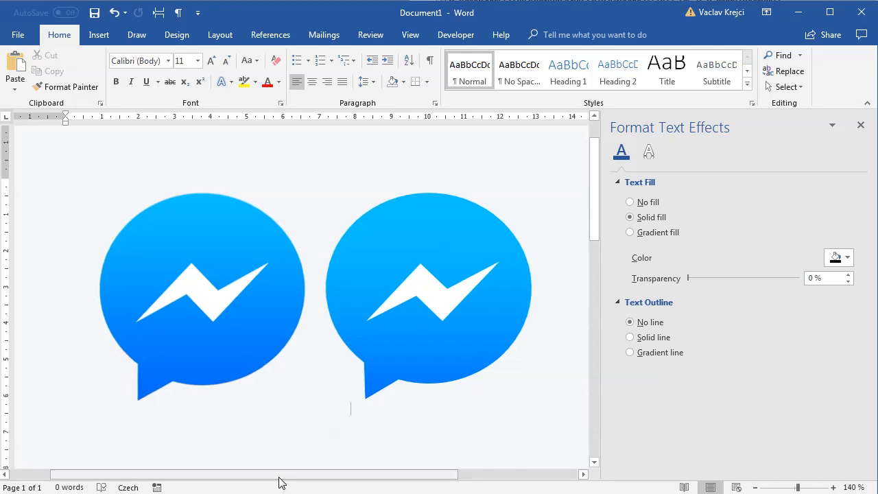
left_click(99, 34)
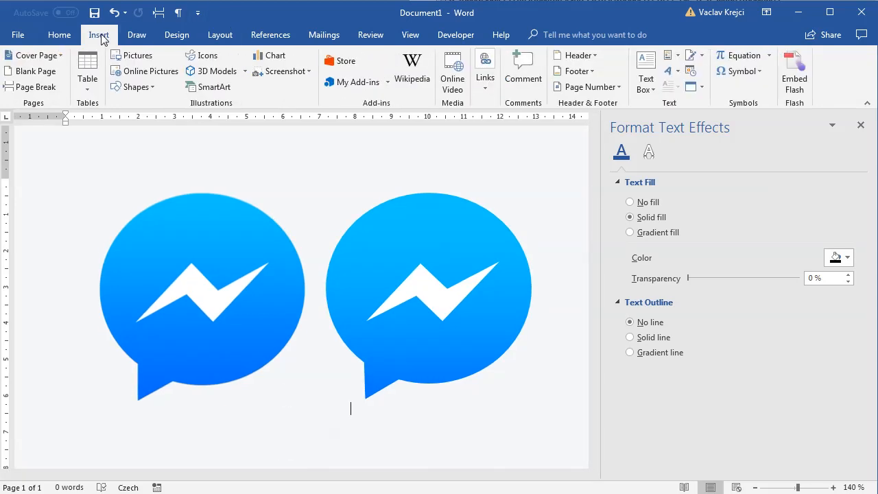
left_click(136, 87)
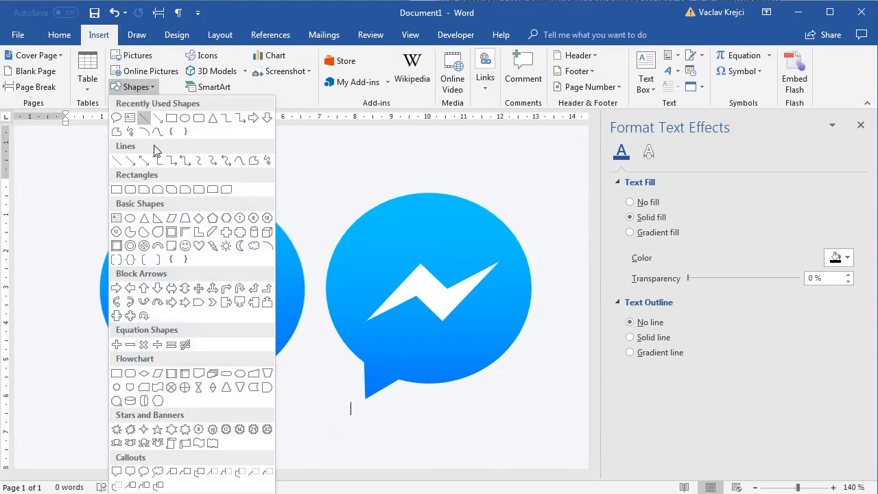
left_click(143, 472)
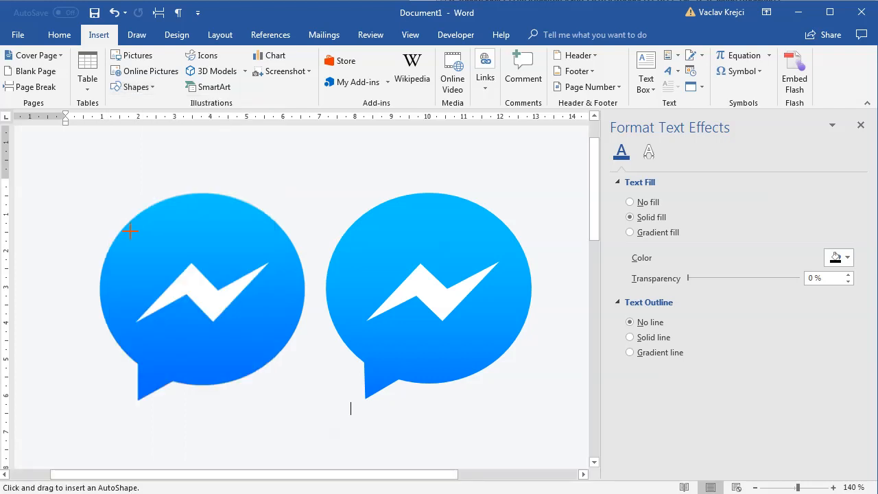
left_click_drag(101, 193, 304, 384)
left_click_drag(163, 407, 141, 398)
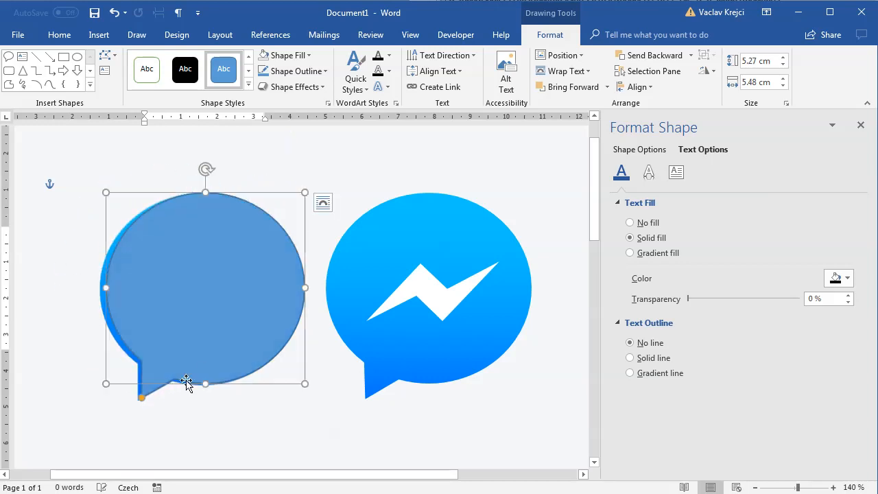
key("Escape")
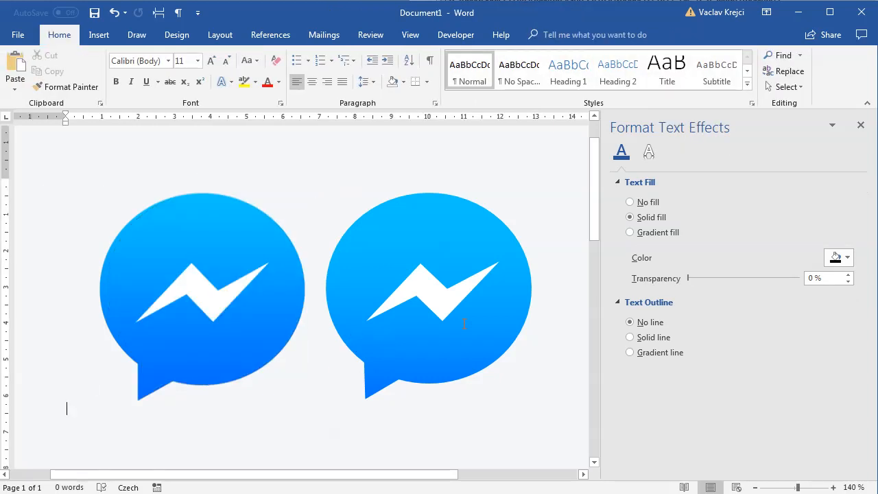
- Switch to word_vba_whatsapp_logo_TUT2.docm and copy the entire code of its draw_whatsapp_logo macro
left_click(463, 324)
left_click(521, 392)
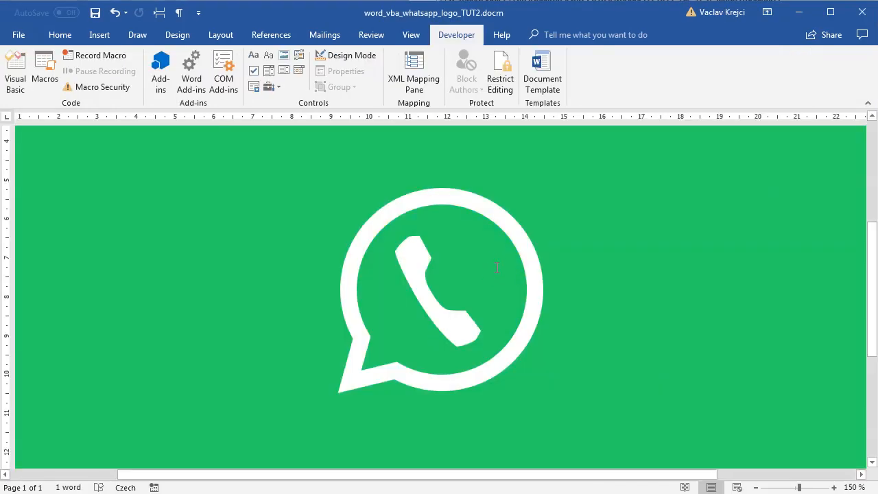
left_click(45, 75)
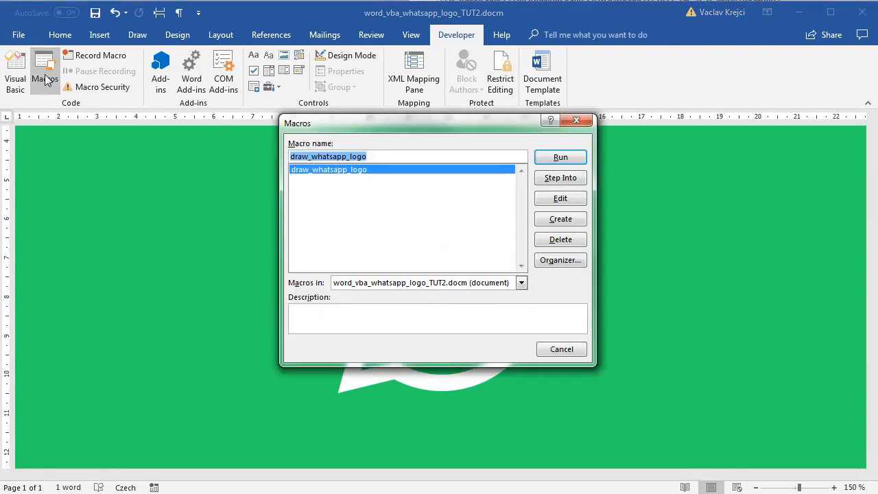
left_click(546, 203)
key("ctrl+a")
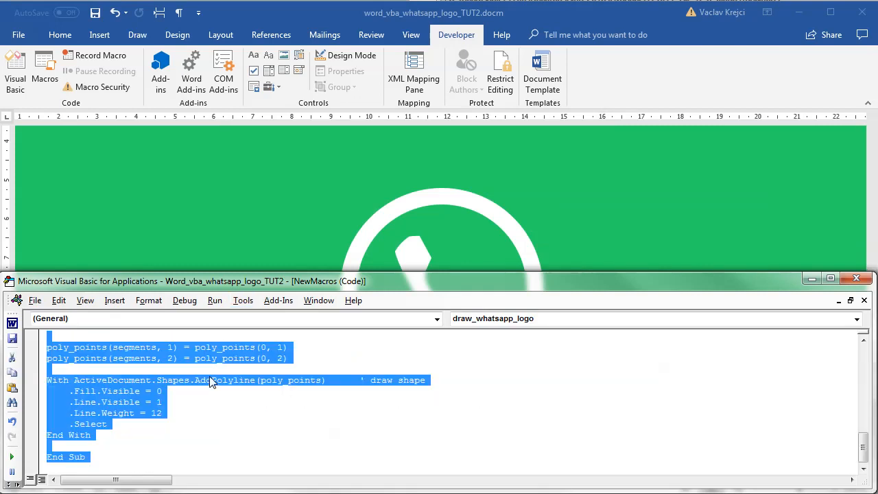
left_click(866, 280)
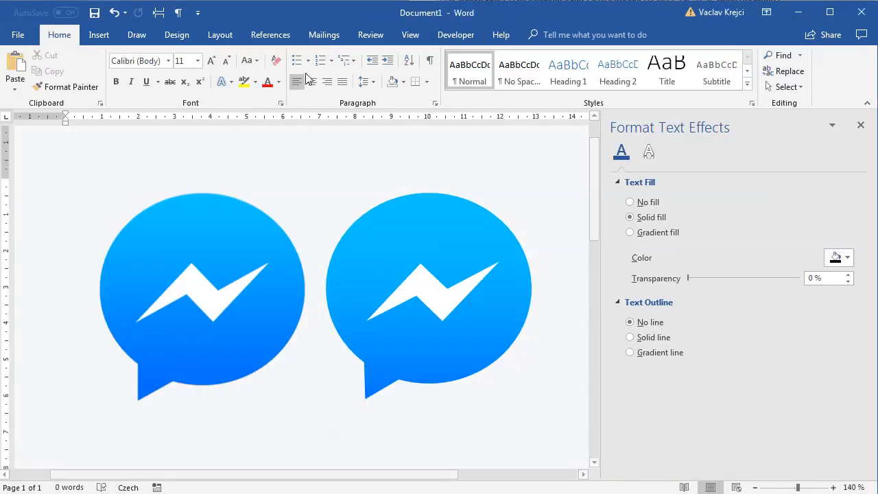
- Switch to Document1 and create a new macro named draw_messenger_shape
left_click(455, 34)
left_click(44, 72)
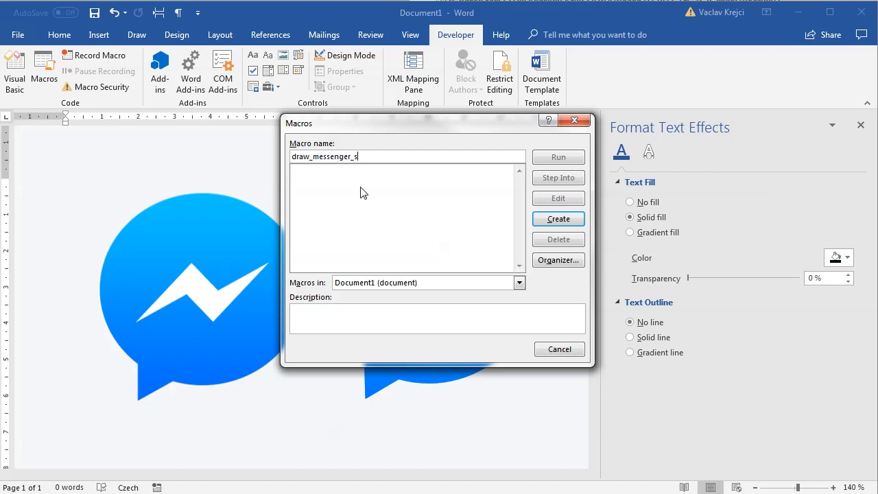
left_click(558, 219)
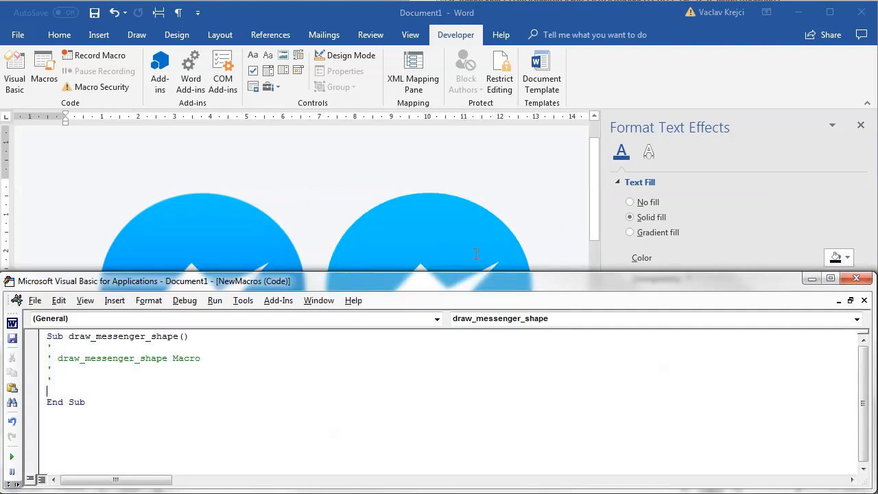
- Paste the copied WhatsApp code into draw_messenger_shape and delete the surplus header and closing lines
left_click_drag(421, 257, 412, 14)
left_click_drag(52, 132, 44, 100)
key("ctrl+v")
scroll(134, 162, "up", 5)
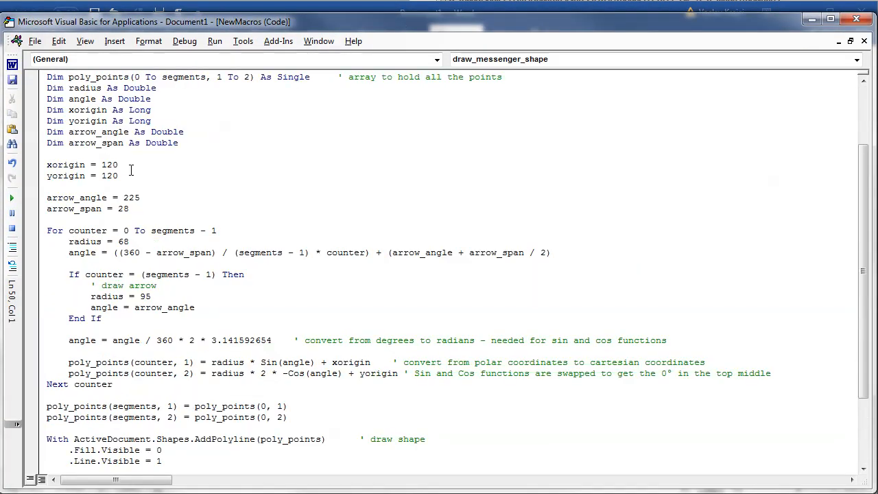
left_click_drag(192, 99, 42, 98)
key("Delete")
left_click_drag(70, 130, 44, 99)
key("Delete")
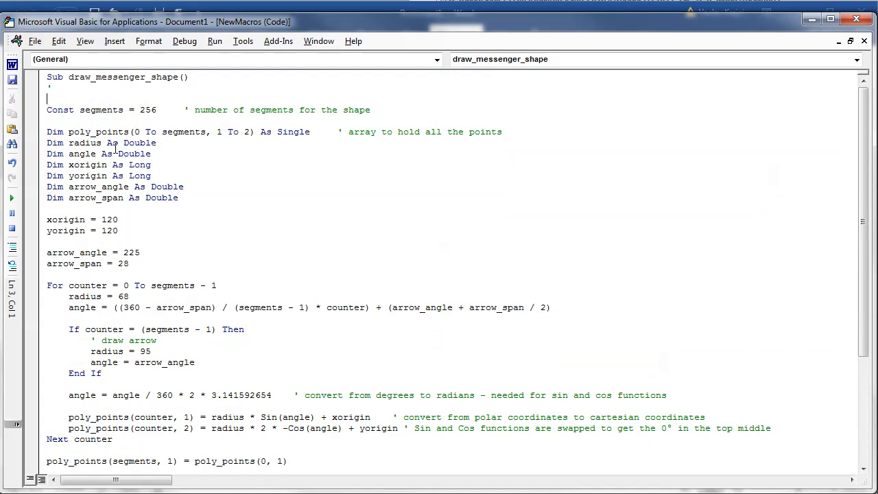
scroll(107, 412, "down", 5)
key("Delete")
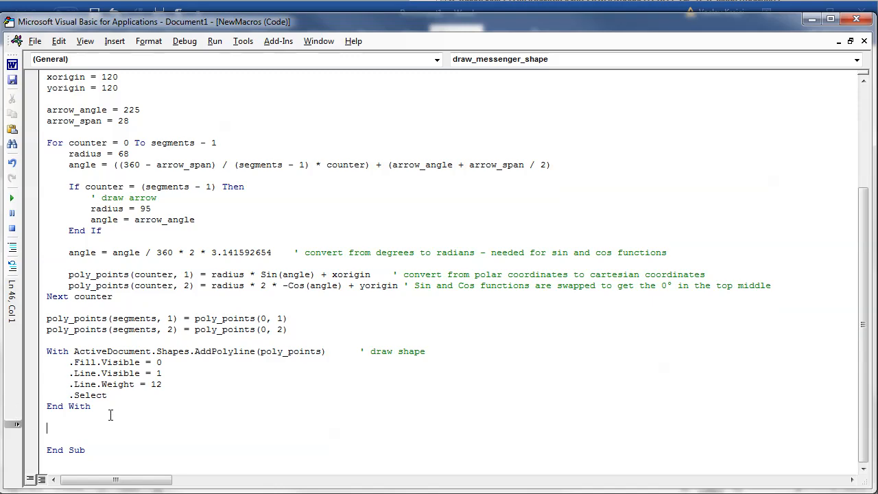
- Test-run the pasted macro in the document and delete the vertically stretched bubble outline it draws
scroll(108, 414, "up", 5)
left_click_drag(185, 14, 217, 297)
left_click_drag(69, 295, 69, 264)
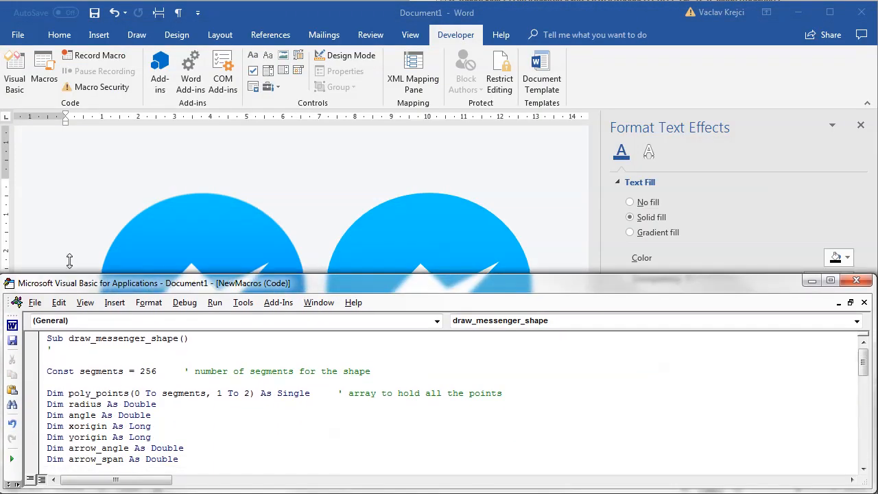
left_click(11, 442)
left_click(211, 203)
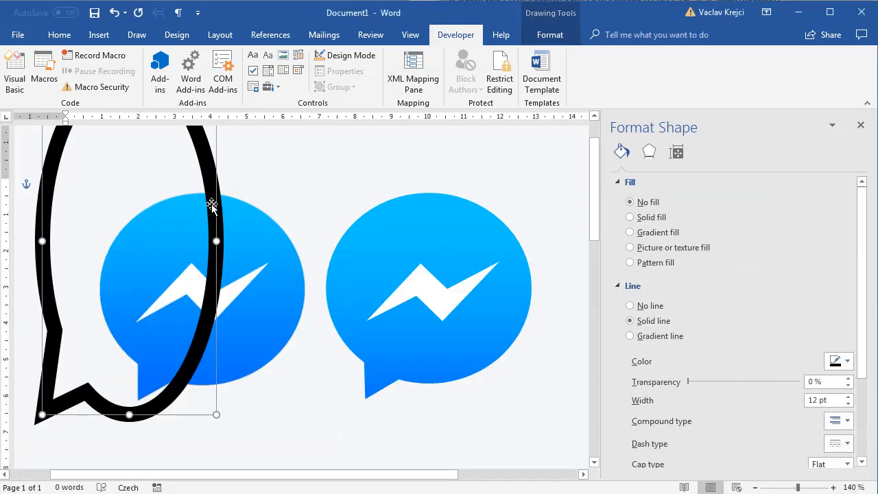
key("Delete")
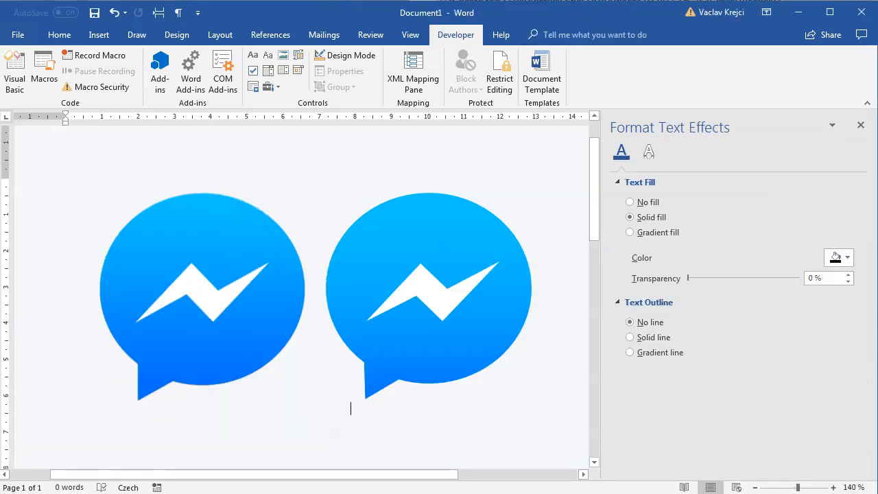
- Remove the extra factor of 2 from the y-coordinate formula, leaving poly_points(counter, 2) = radius * -Cos(angle) + yorigin
key("alt+F11")
scroll(274, 386, "down", 10)
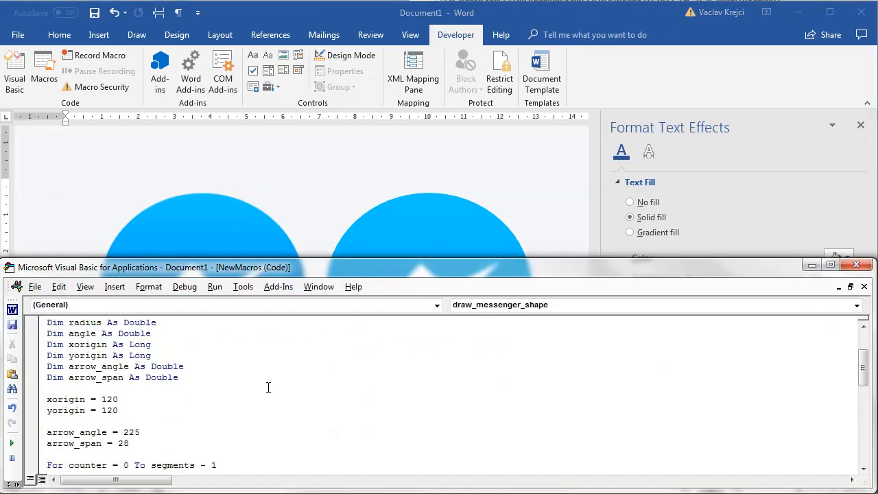
left_click(252, 378)
key("Delete")
key("Delete")
key("Delete")
key("Delete")
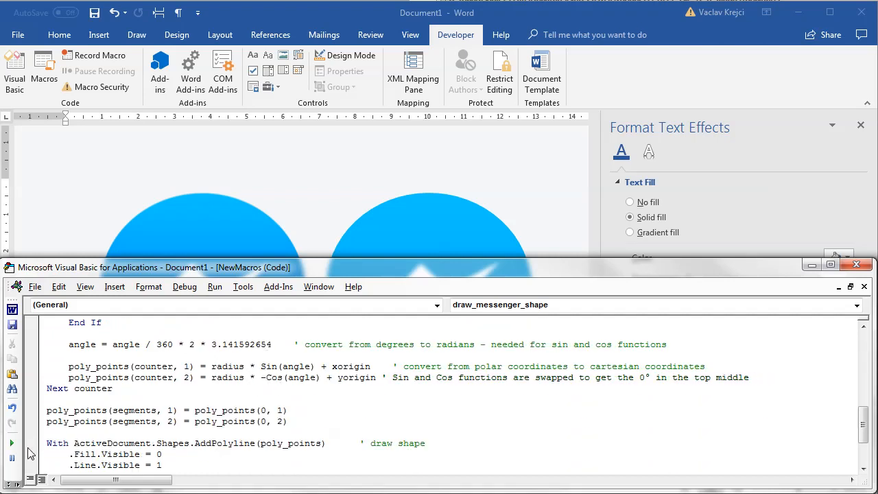
- Run the macro with the corrected formula and delete the round bubble outline from the page
left_click(12, 444)
key("alt+F11")
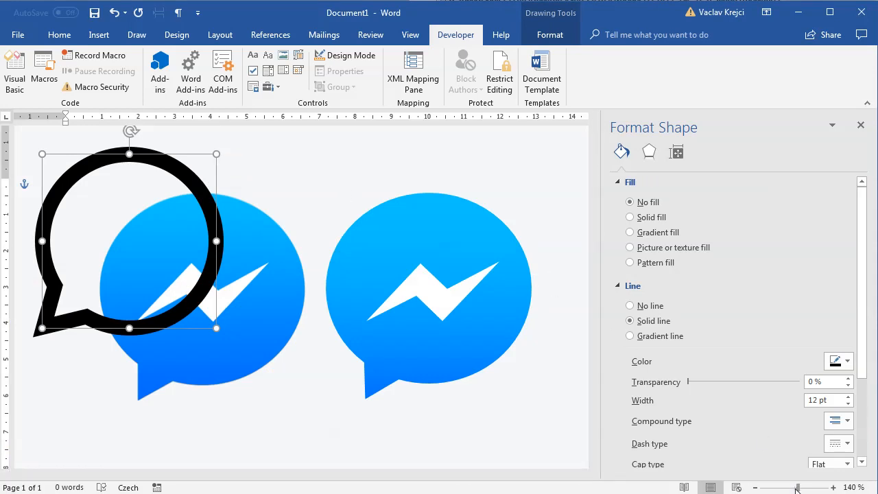
left_click_drag(796, 488, 796, 488)
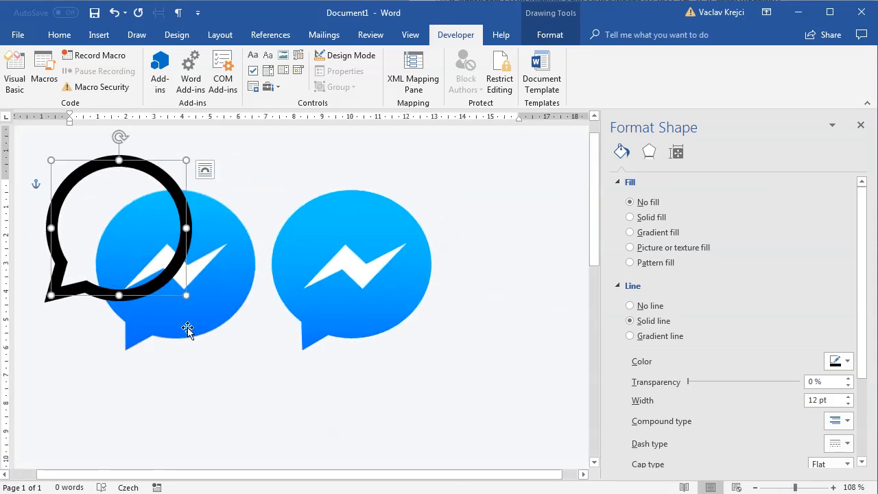
left_click(861, 124)
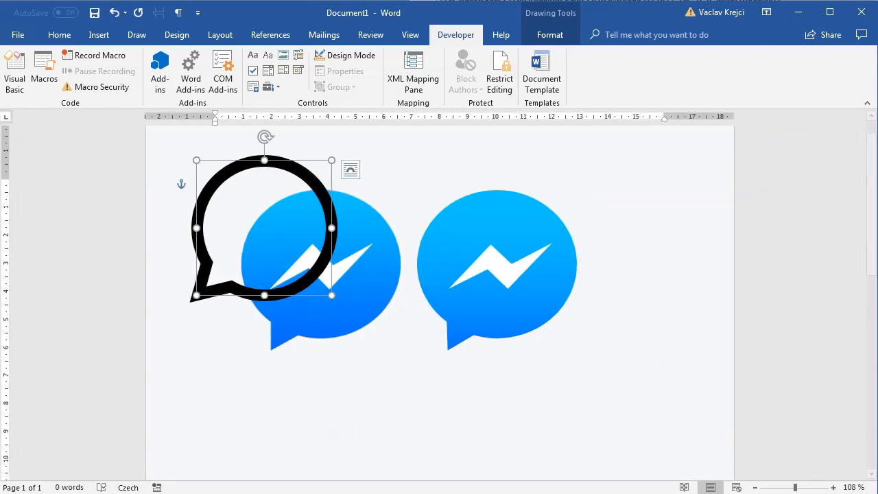
key("Delete")
- In the macro code, set arrow_angle to 208 and arrow_span to 24
key("alt+F11")
left_click_drag(197, 261, 195, 144)
scroll(278, 289, "up", 4)
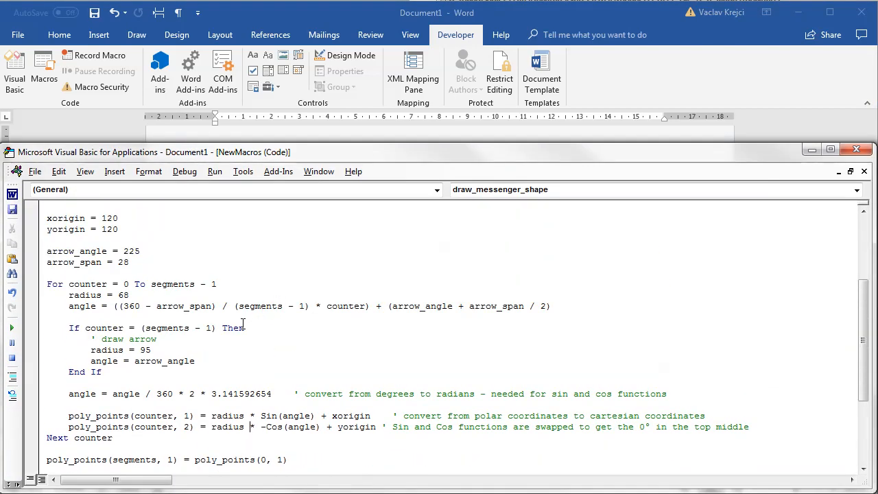
scroll(239, 334, "up", 2)
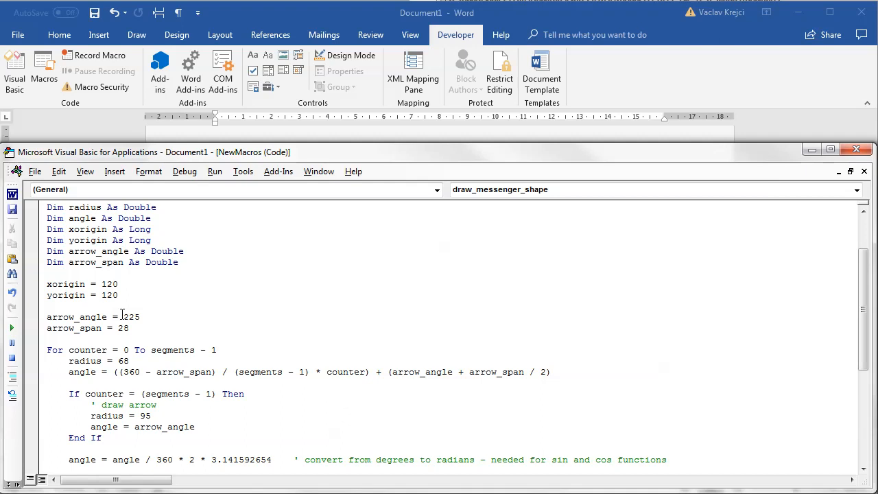
left_click_drag(124, 317, 140, 317)
type("208")
key("Down")
key("shift+Left")
key("shift+Left")
type("24")
- Set the bubble's radius to 84 and the arrow tip's radius to 110 in the macro
key("shift+Left")
key("shift+Left")
type("84")
key("shift+Left")
type("1")
- Run the macro with the new angle and radius values, and delete the thick outline it draws
left_click(12, 328)
left_click_drag(162, 143, 182, 347)
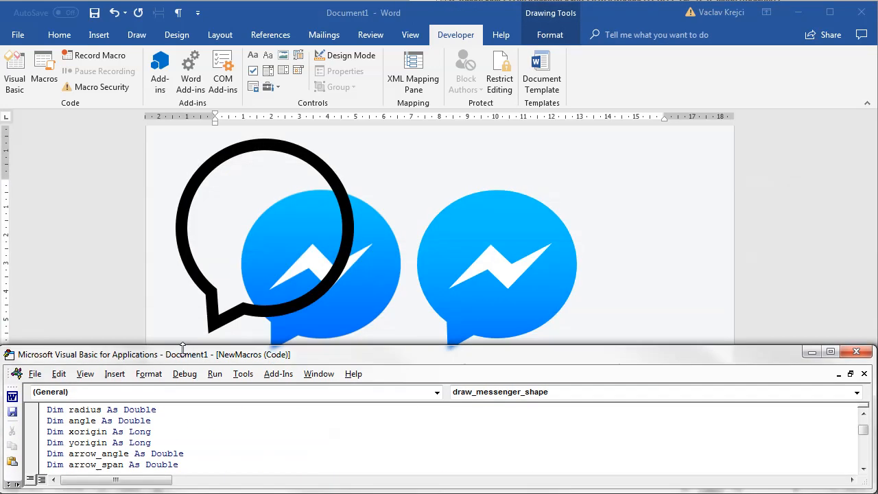
left_click(276, 147)
key("Delete")
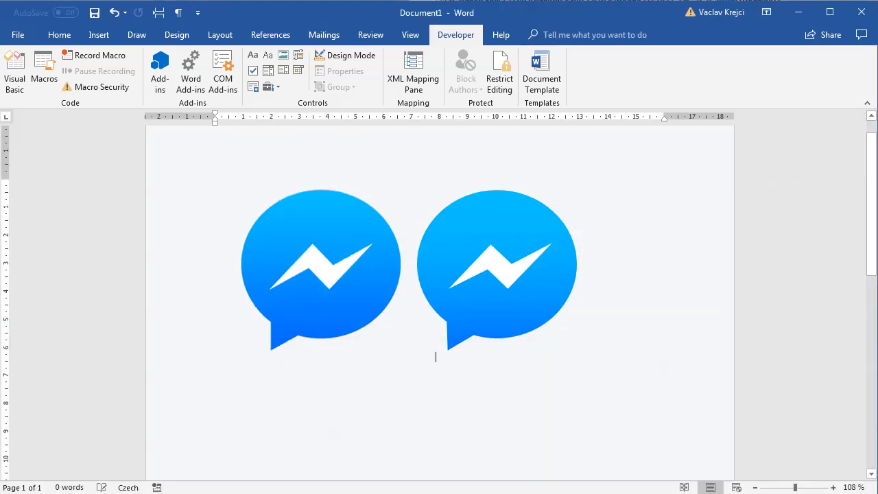
- Set the polyline's Line.Weight to 1 in the macro code
key("alt+F11")
left_click_drag(349, 345, 349, 149)
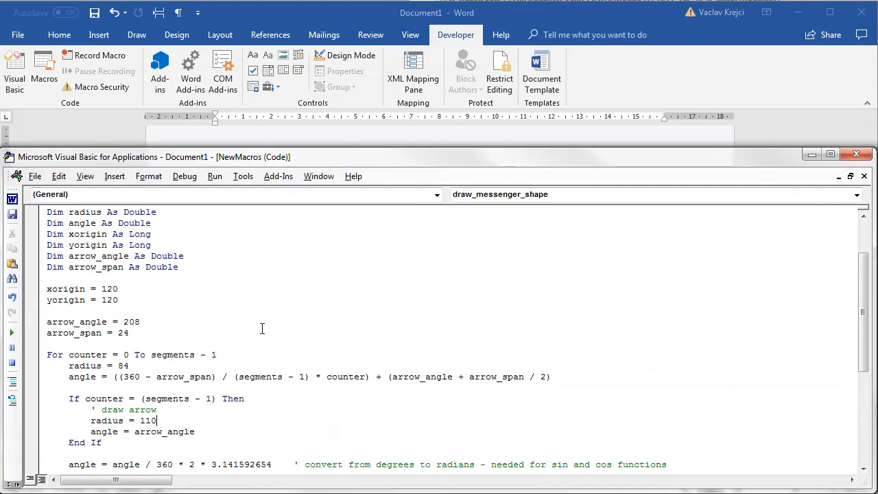
scroll(265, 321, "down", 6)
double_click(172, 398)
type("1")
- Run the macro to draw the thin speech-bubble outline and return to the document
left_click(12, 332)
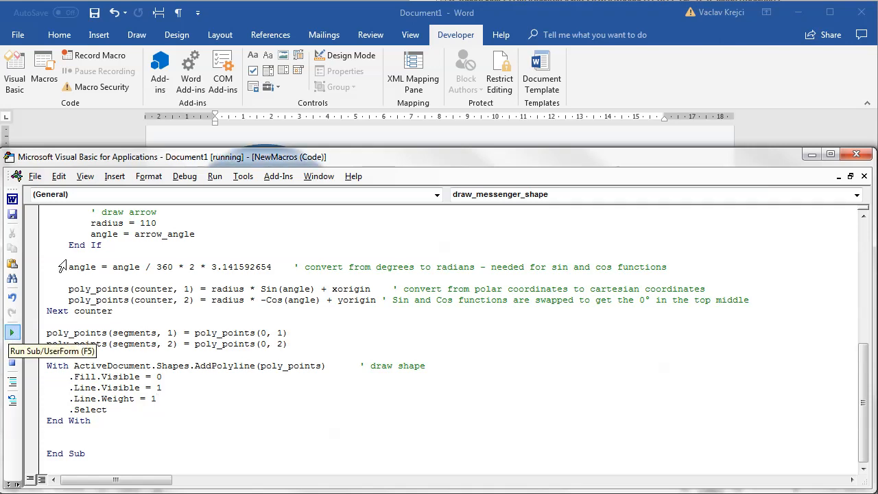
left_click_drag(135, 148, 141, 294)
left_click(245, 14)
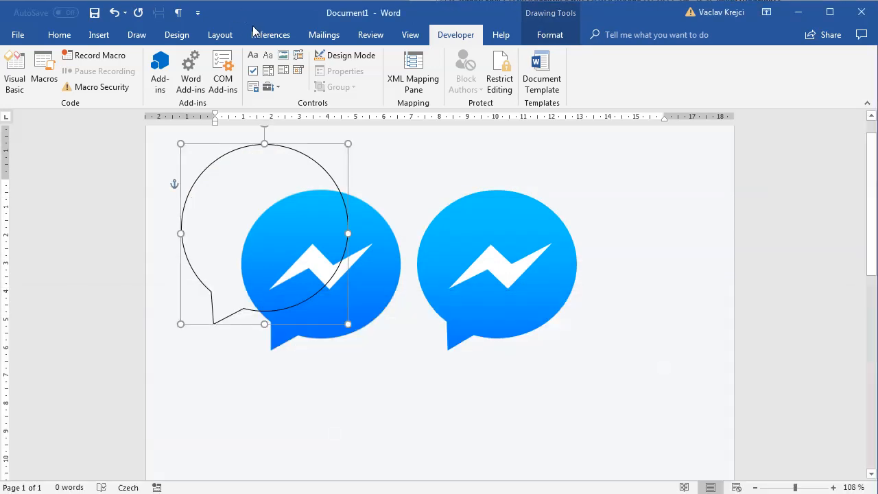
- Move the thin outline over the left logo and reduce its height to match the logo's lower edge
left_click_drag(290, 152, 346, 190)
key("Up")
key("Up")
key("Right")
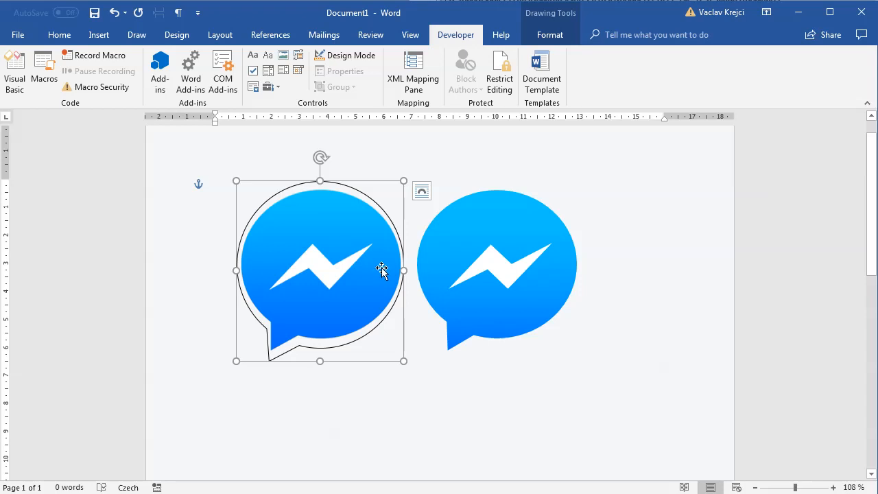
left_click_drag(320, 361, 319, 350)
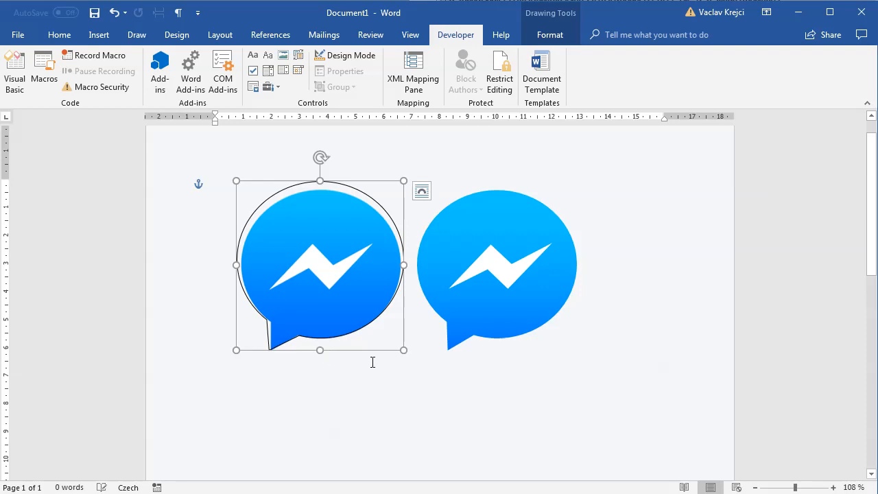
- Discard the fitted outline and multiply the radius by 2 in the macro's y-coordinate formula (poly_points(counter, 2))
left_click(372, 364)
key("alt+F11")
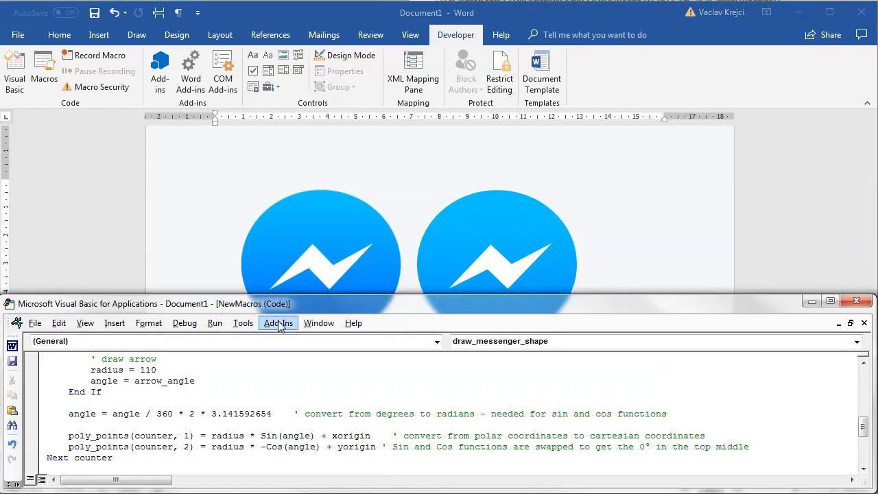
left_click_drag(272, 297, 273, 127)
double_click(215, 288)
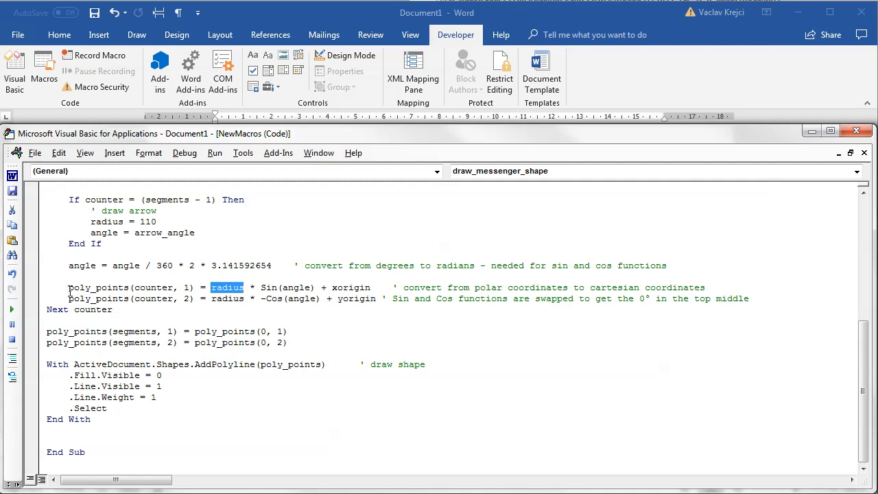
scroll(300, 328, "up", 3)
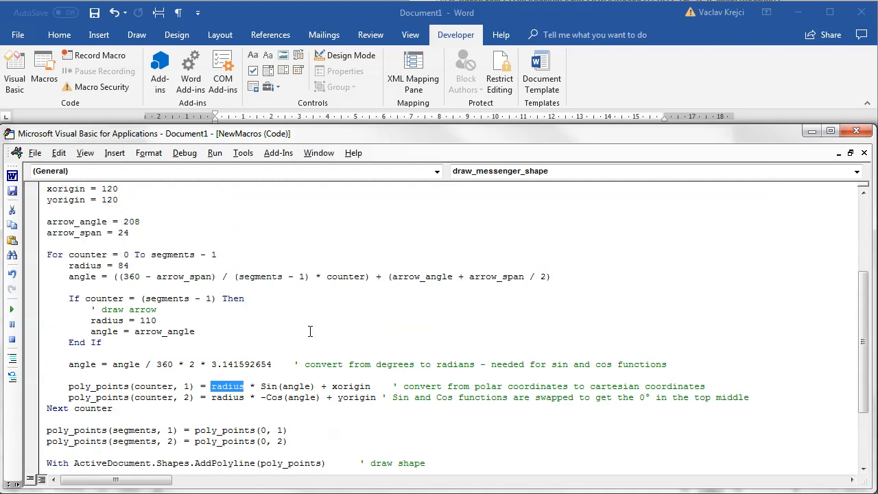
left_click(258, 397)
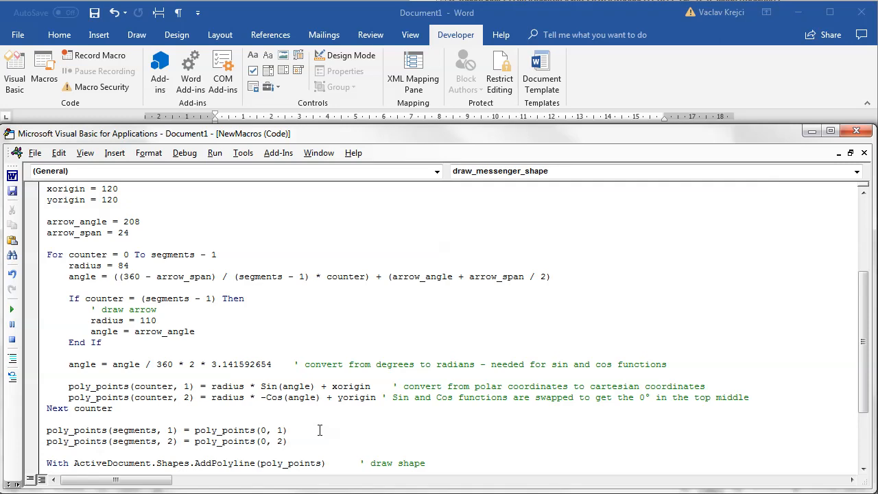
type("* 2")
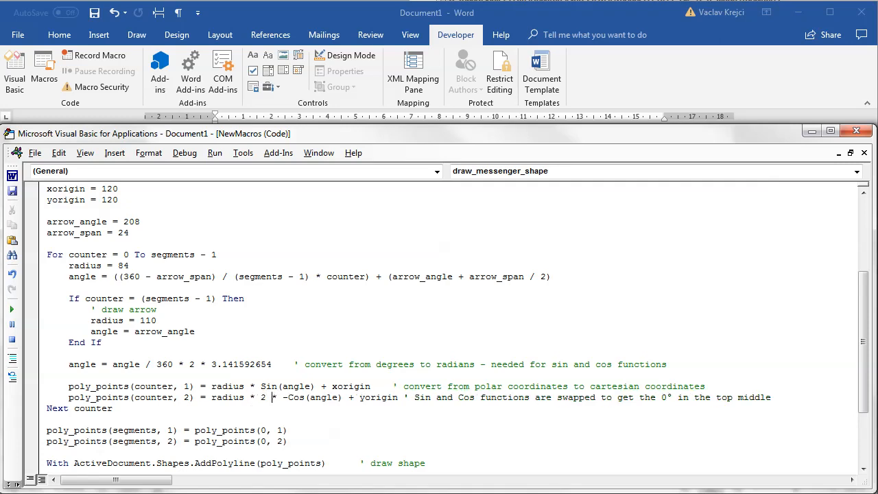
- Run the macro with the doubled vertical radius and delete the stretched outline it draws
left_click(12, 310)
left_click(259, 26)
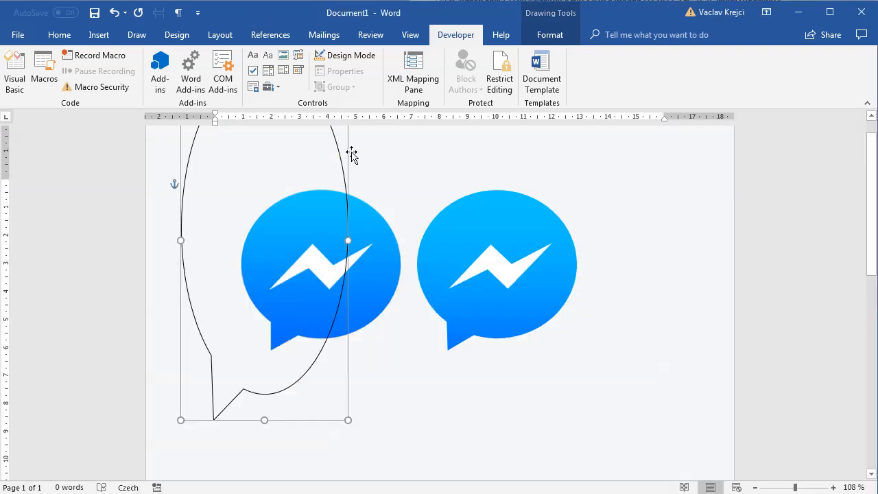
key("Delete")
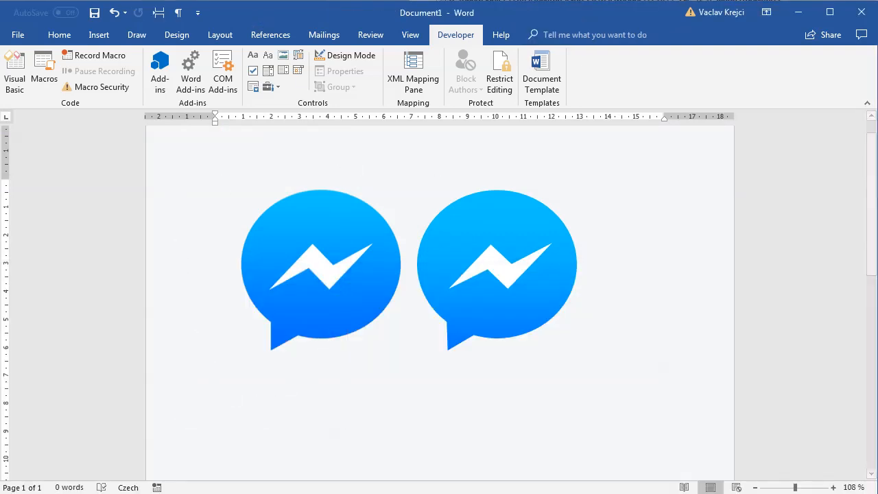
- Replace the radius multiplier in the macro's y-coordinate formula with 0.93
key("alt+F11")
left_click_drag(230, 267, 228, 162)
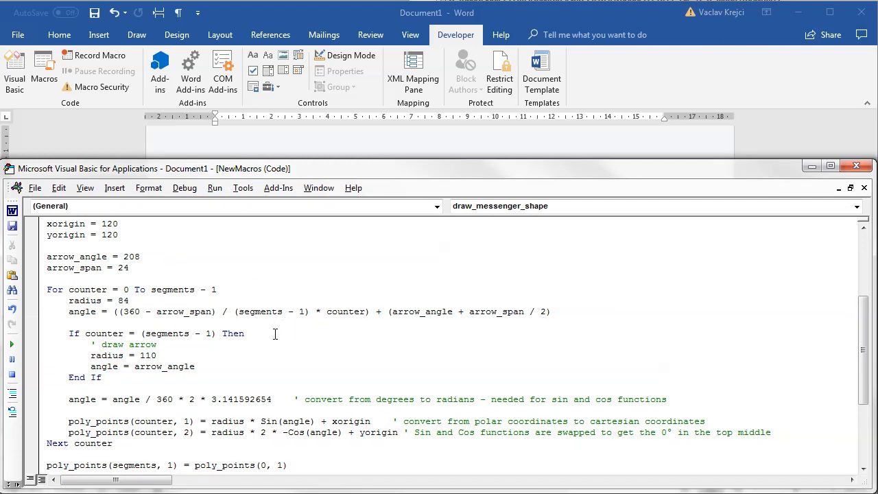
scroll(269, 334, "down", 2)
double_click(228, 356)
double_click(228, 367)
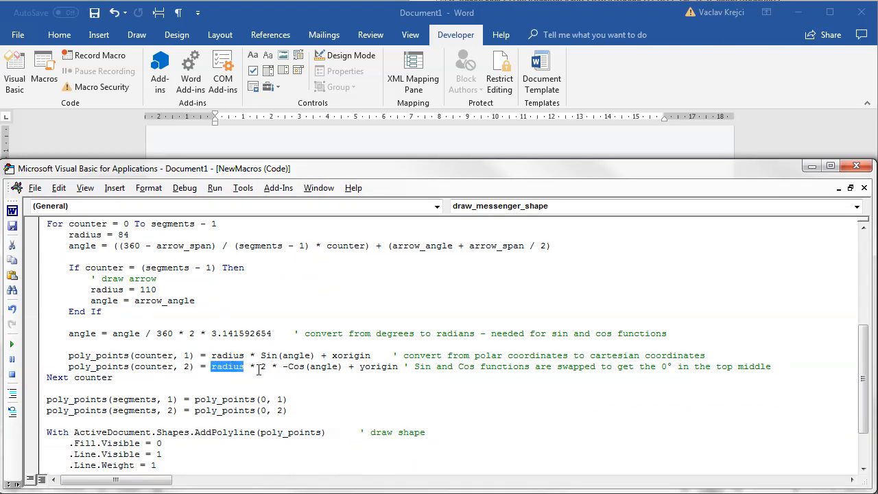
left_click(253, 368)
key("BackSpace")
key("BackSpace")
key("BackSpace")
key("BackSpace")
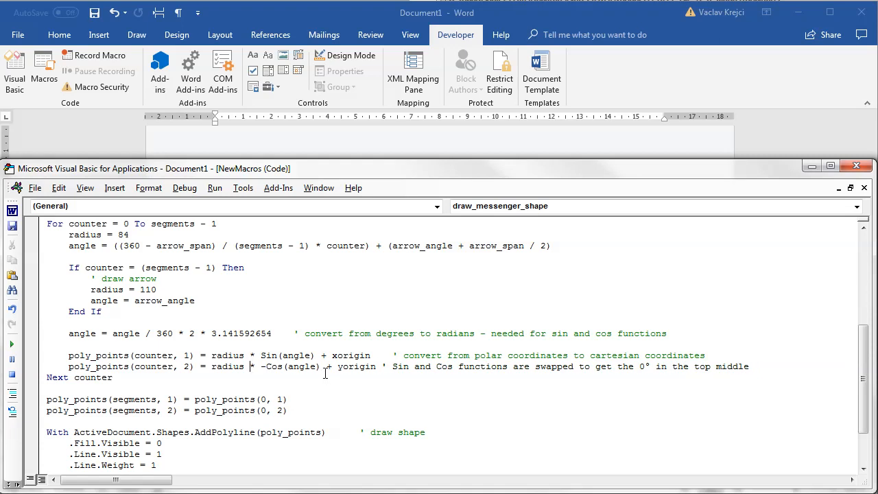
type("*")
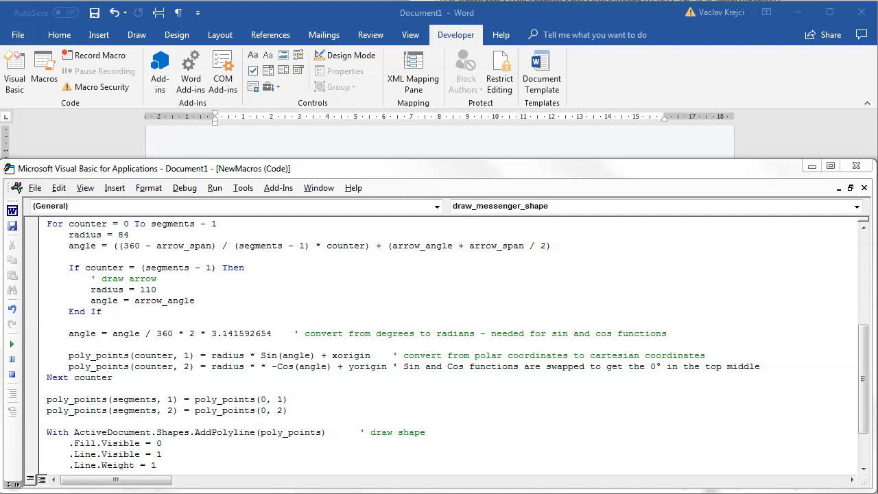
left_click(262, 368)
type("0.93")
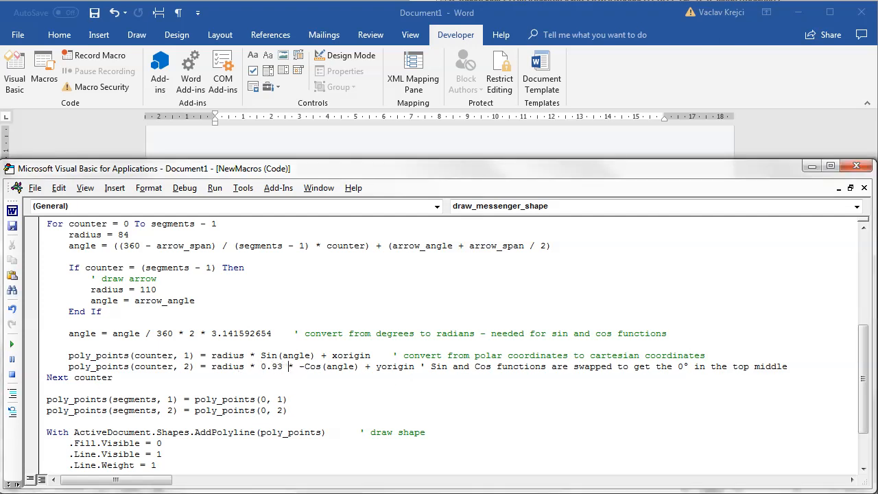
- Draw the outline with the macro, match its size to the right-hand logo, and place it below the two logos
left_click(12, 344)
left_click(258, 18)
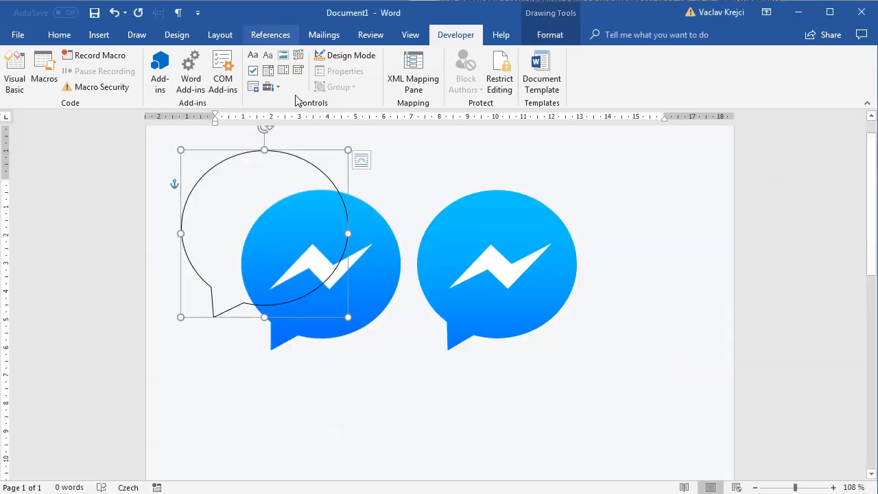
left_click_drag(292, 153, 688, 188)
left_click_drag(576, 354, 584, 346)
left_click_drag(595, 221, 329, 400)
- Give the new speech bubble the linear blue gradient fill and remove its outline
scroll(386, 234, "down", 5)
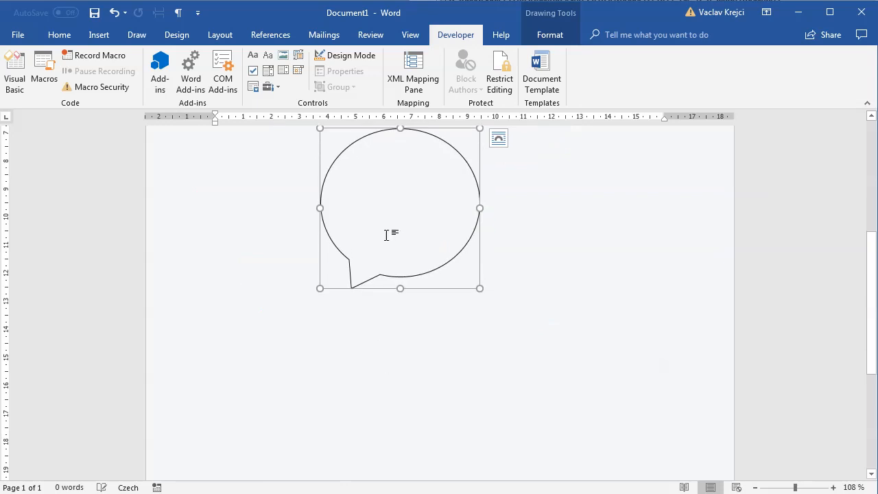
right_click(356, 139)
left_click(435, 404)
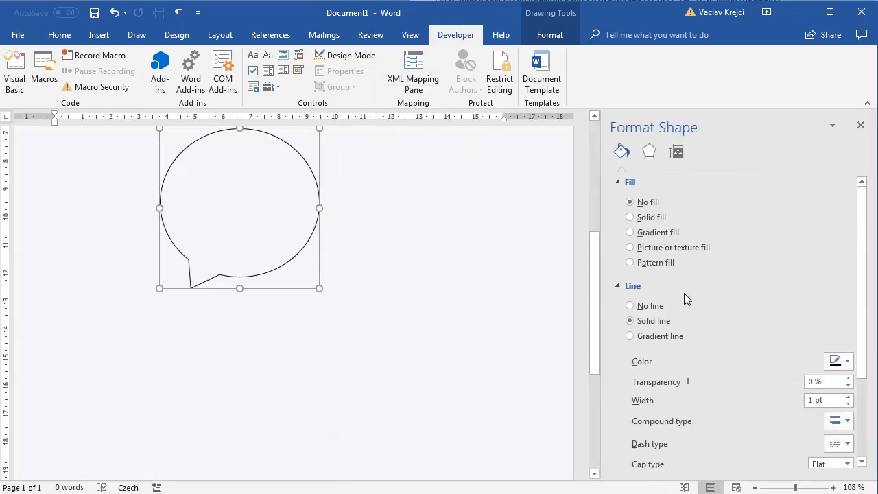
left_click(658, 233)
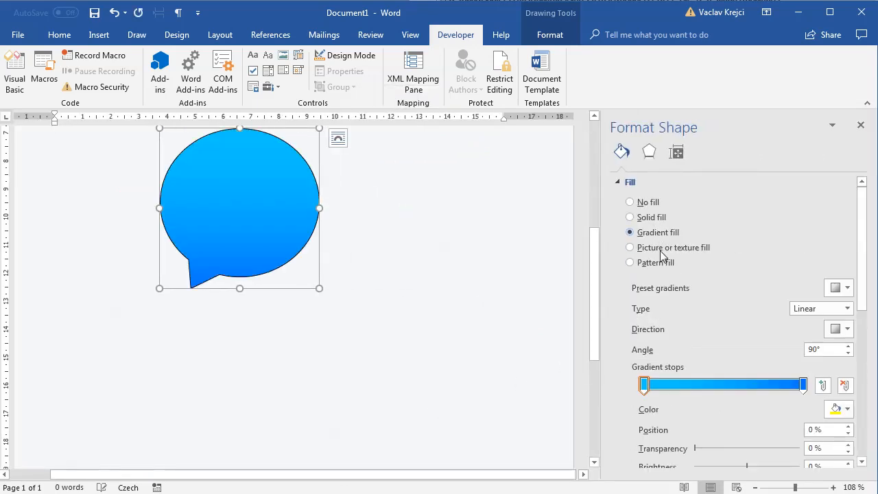
scroll(657, 316, "down", 3)
left_click(649, 396)
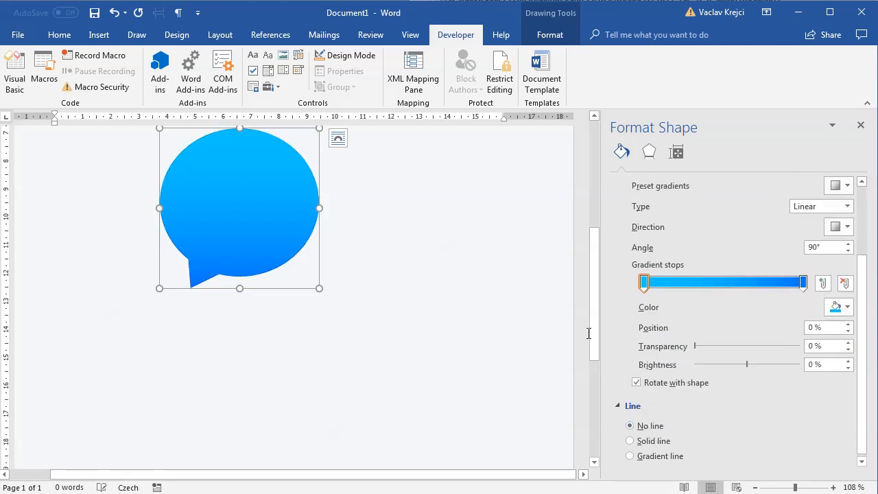
- Copy the white lightning bolt from the right-hand logo and center the copy on the new bubble
left_click_drag(602, 304, 595, 225)
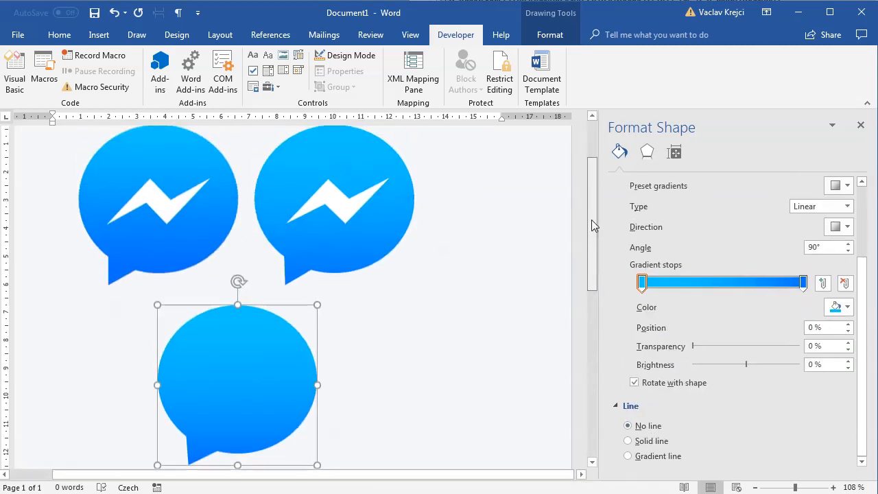
left_click(341, 201)
key("ctrl+c")
key("ctrl+v")
left_click_drag(365, 223, 254, 394)
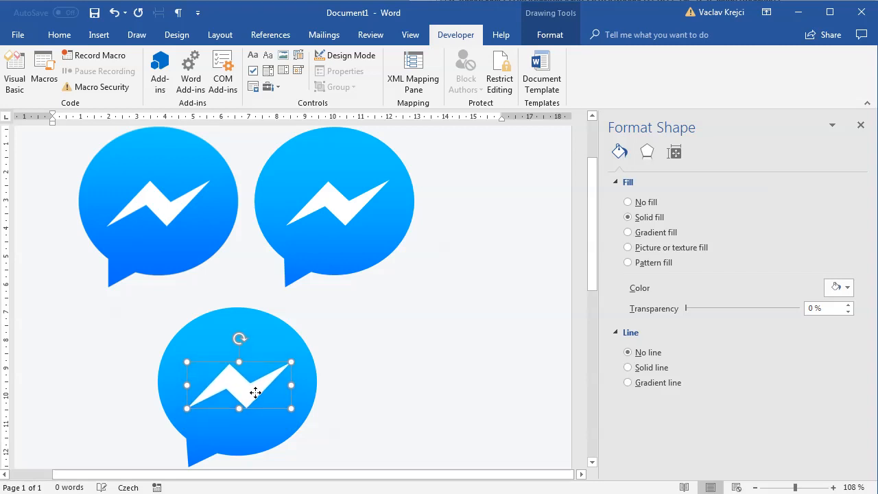
left_click(365, 397)
scroll(419, 338, "down", 1)
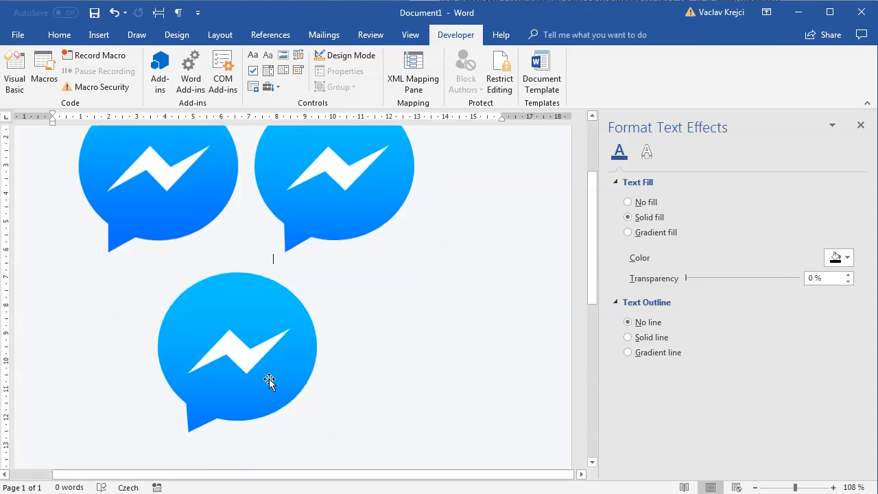
- Set arrow_span to 10 in the macro, run it to draw a narrow-arrow outline, and discard that outline
key("alt+F11")
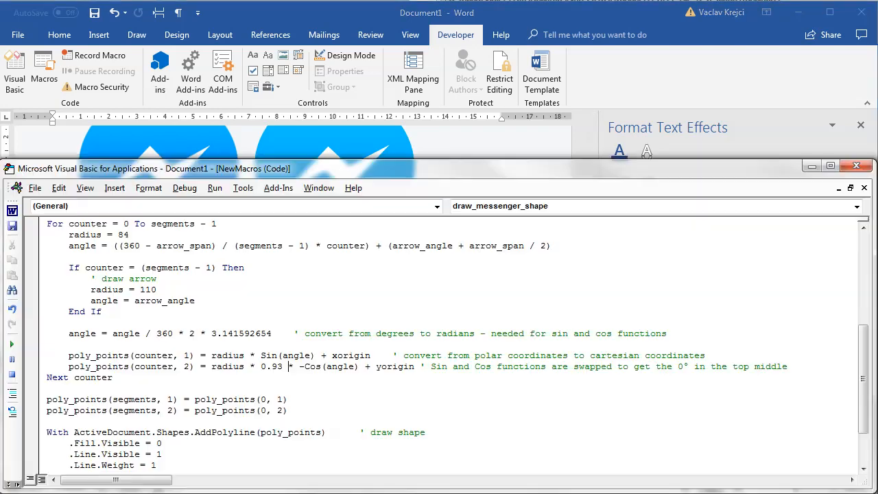
scroll(233, 364, "up", 1)
scroll(139, 312, "down", 1)
scroll(141, 288, "up", 2)
double_click(123, 268)
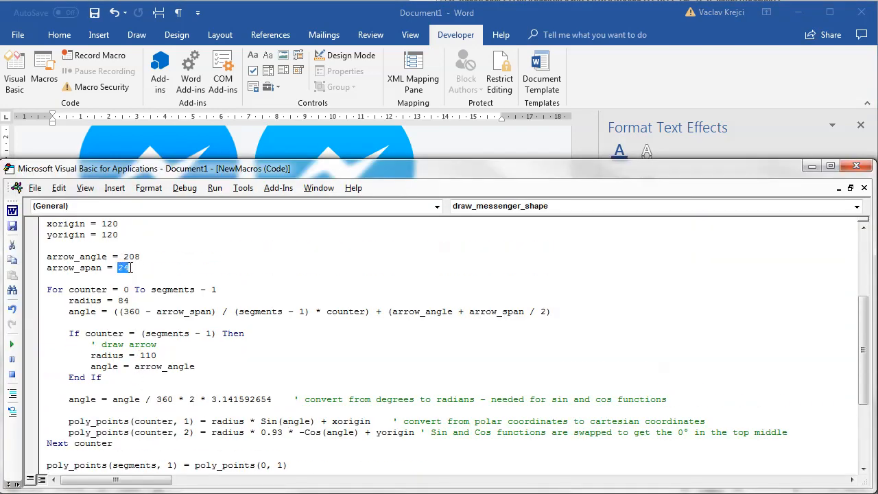
type("10")
left_click(12, 344)
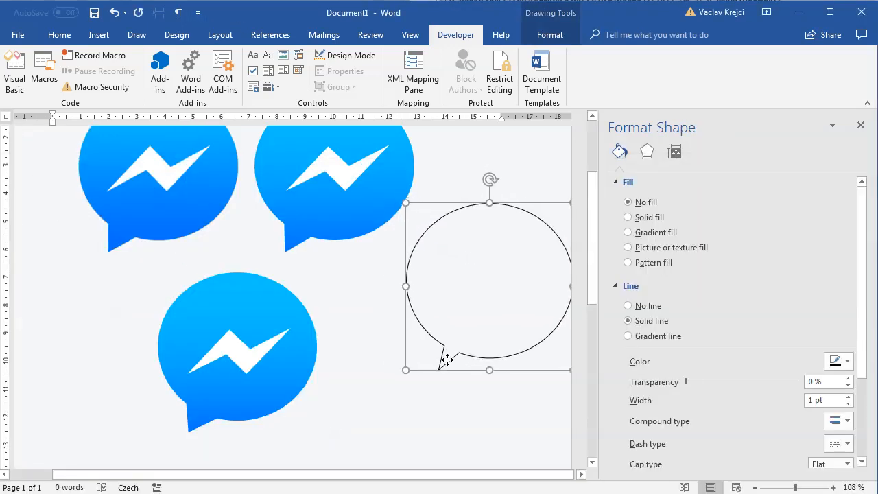
left_click(430, 437)
- Set arrow_span to 30 in the macro, run it to draw a wider-arrow outline, and delete that outline
key("alt+F11")
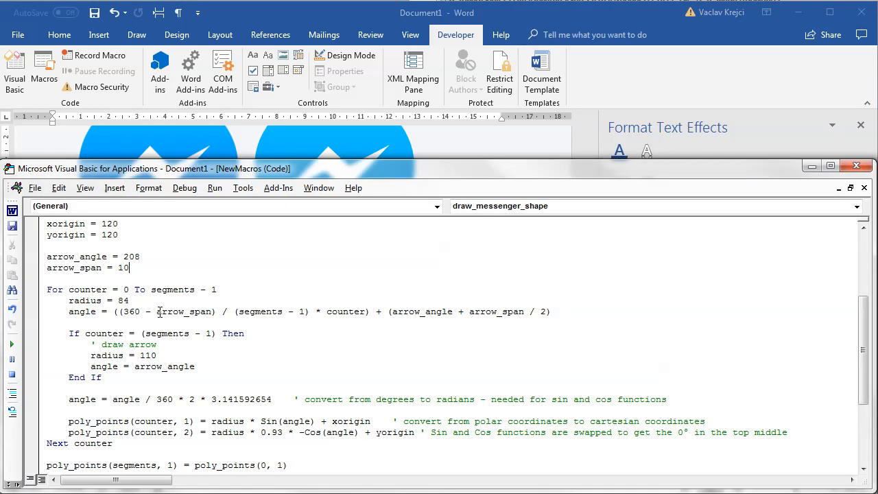
double_click(122, 267)
key("BackSpace")
type("30")
left_click(11, 344)
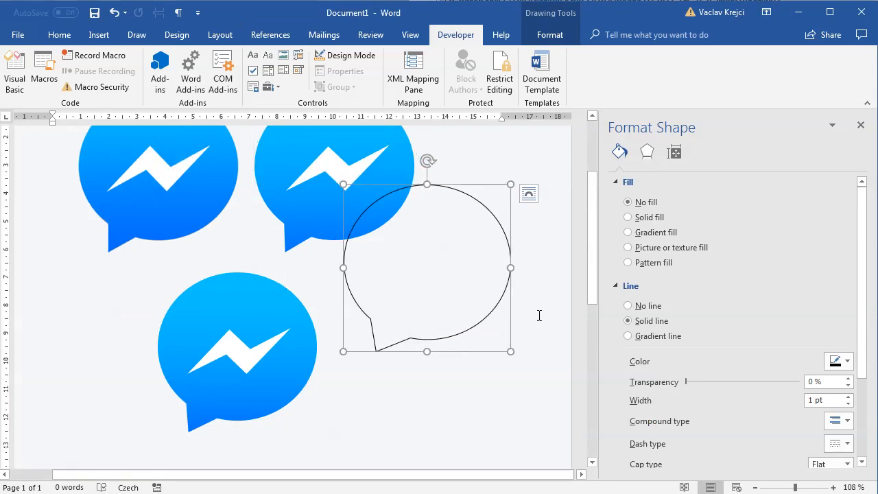
key("Delete")
left_click_drag(593, 283, 592, 259)
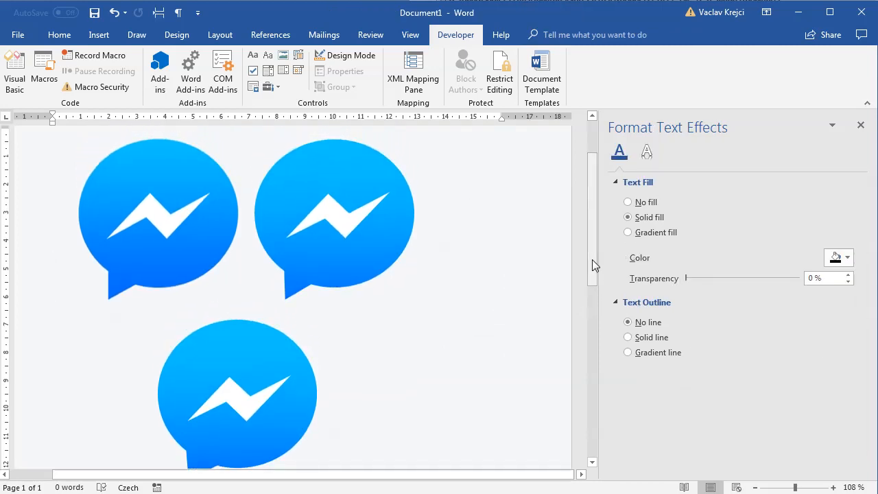